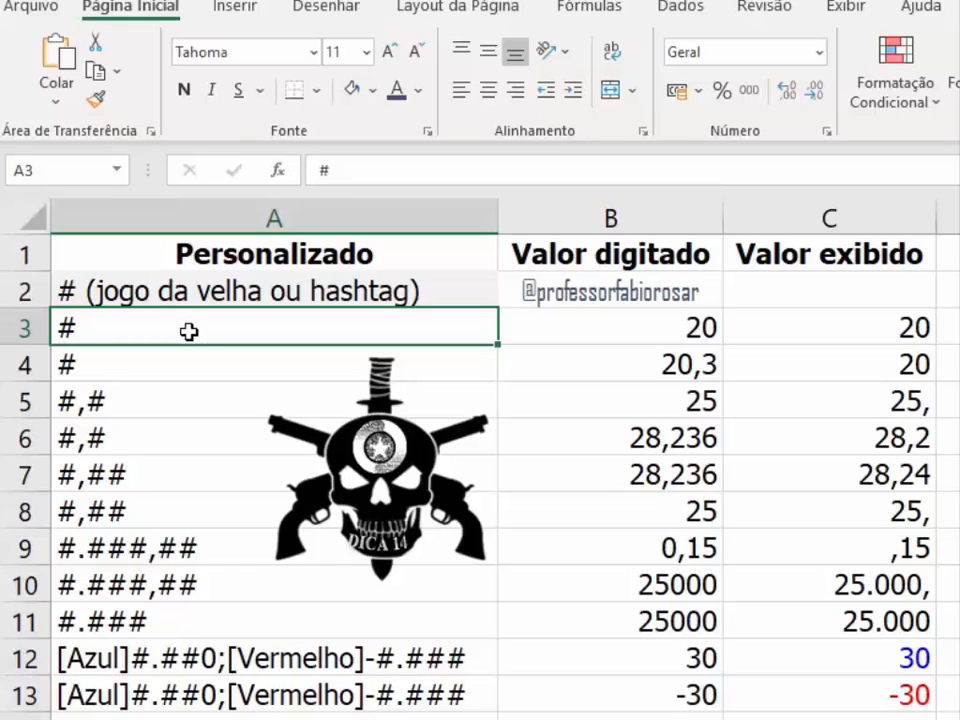
# Examine the custom # format codes in column A and the typed values in column B
pyautogui.click(152, 364)
pyautogui.click(145, 405)
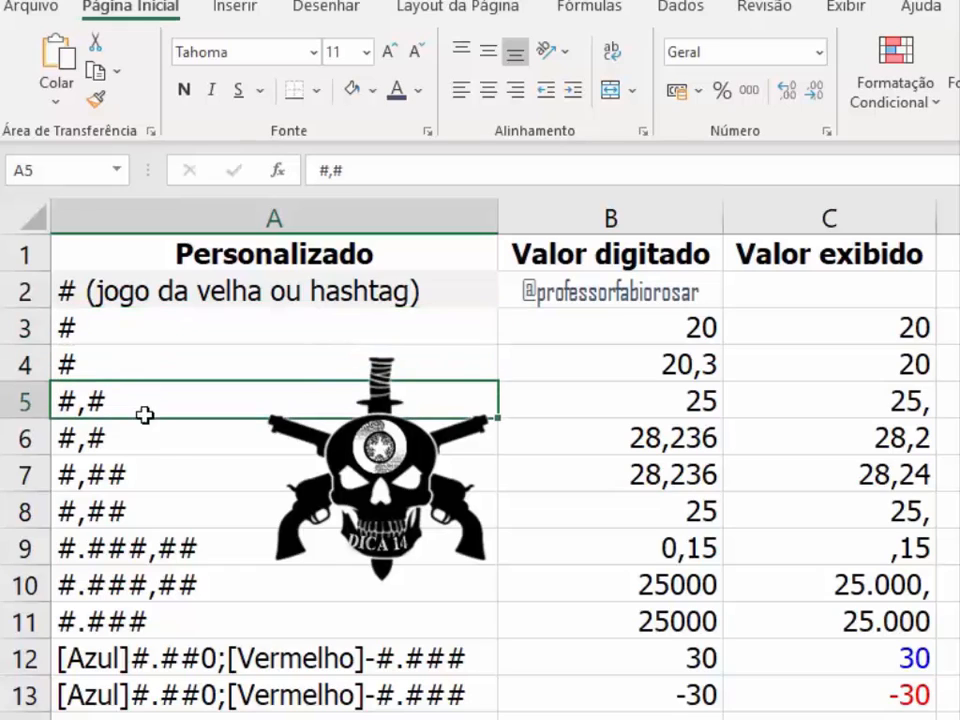
pyautogui.click(138, 433)
pyautogui.click(208, 294)
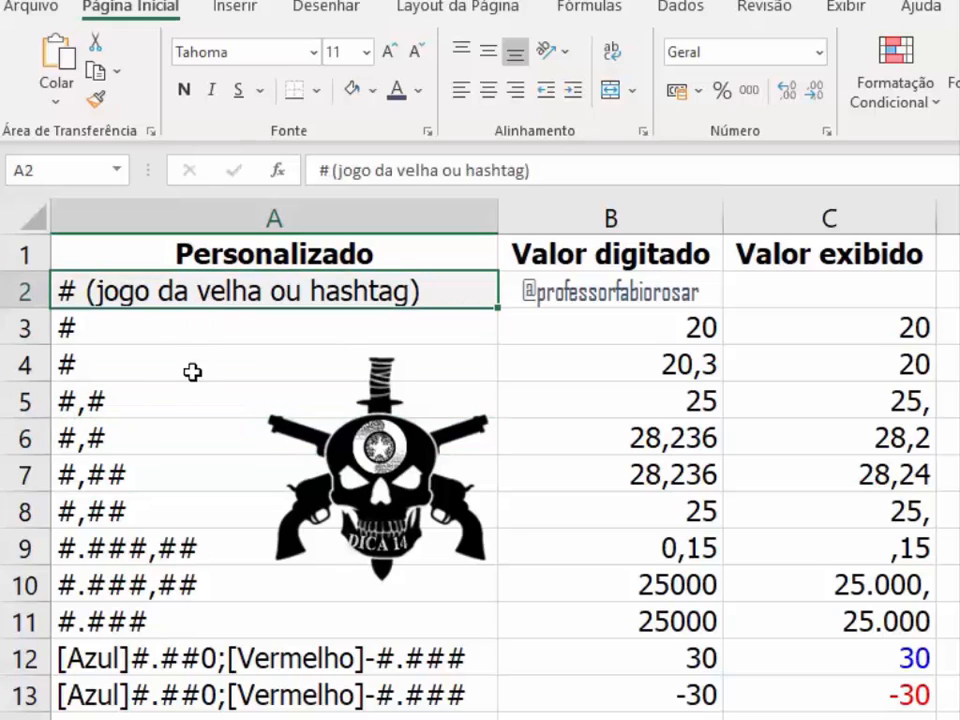
pyautogui.click(166, 469)
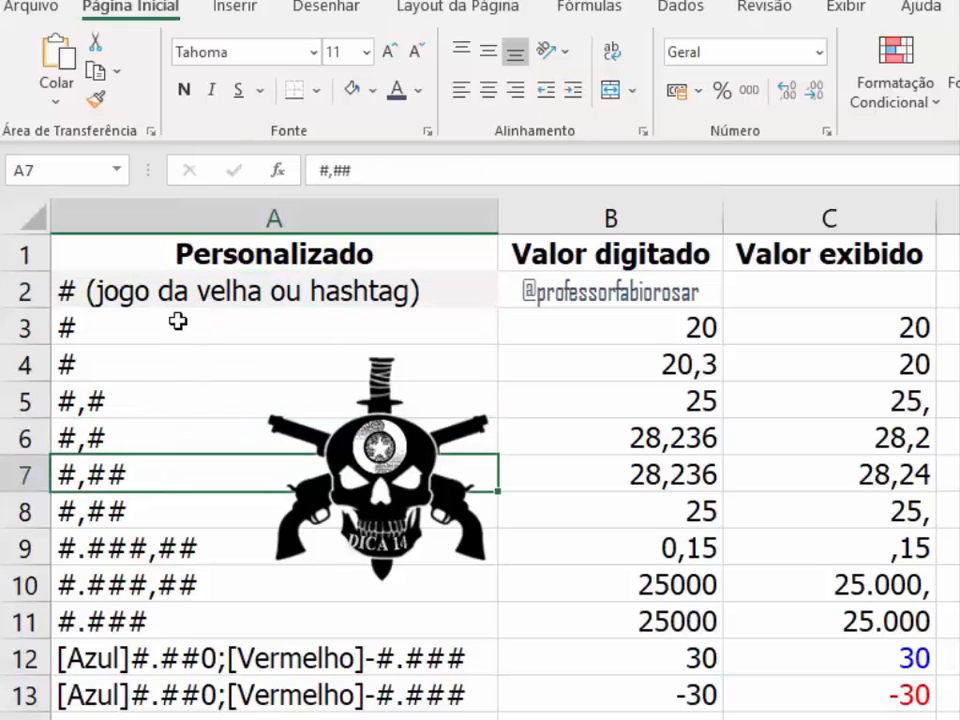
pyautogui.moveTo(178, 319); pyautogui.dragTo(189, 362)
pyautogui.click(648, 331)
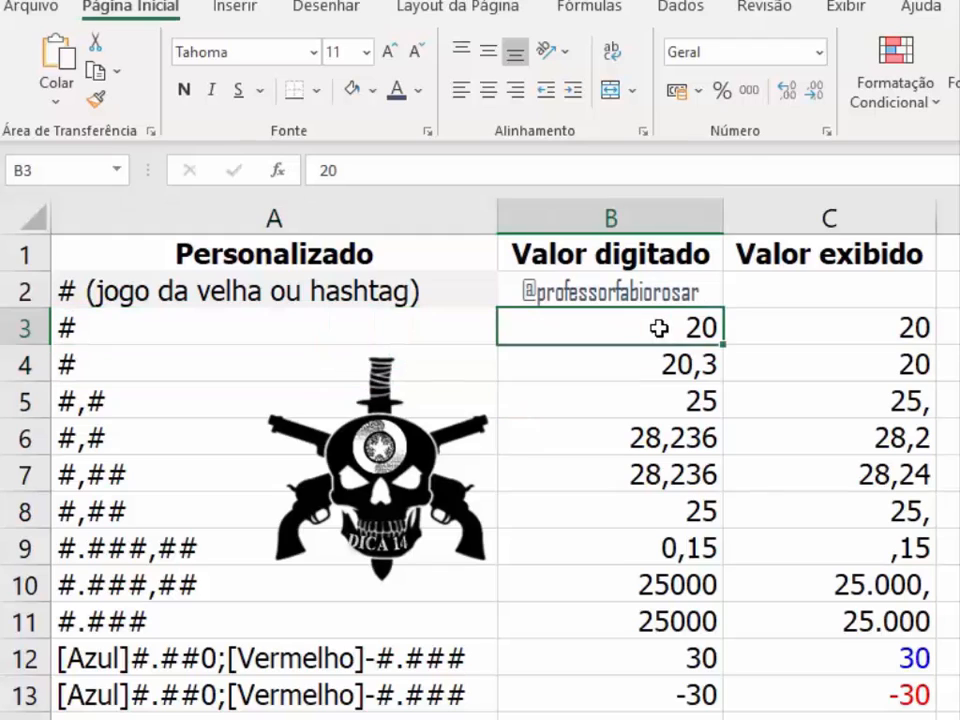
pyautogui.click(689, 218)
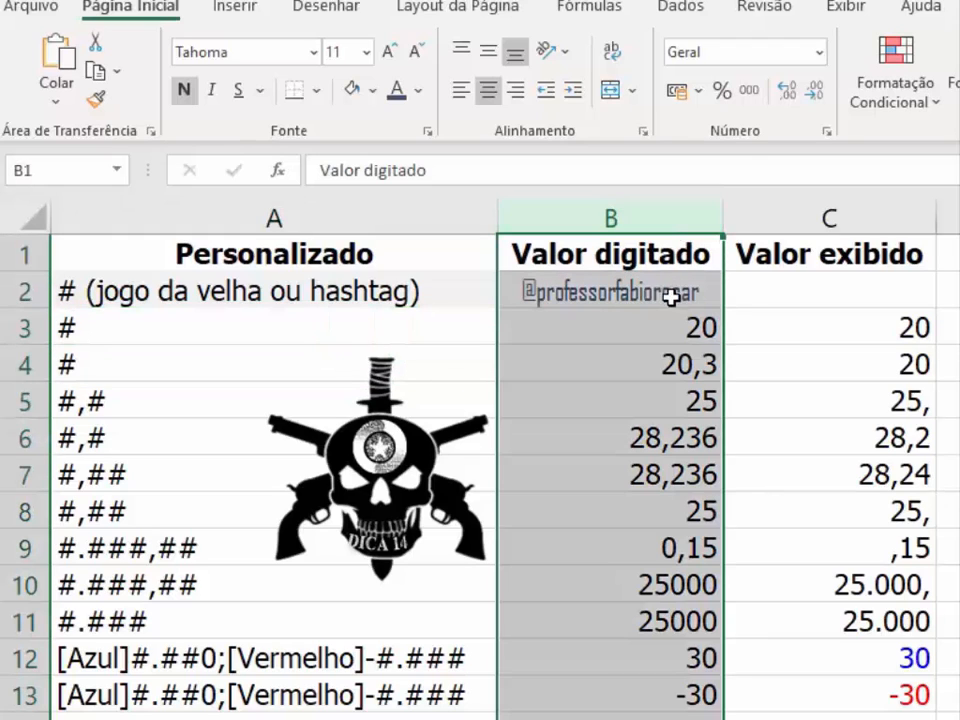
pyautogui.moveTo(675, 321); pyautogui.dragTo(647, 654)
pyautogui.click(641, 510)
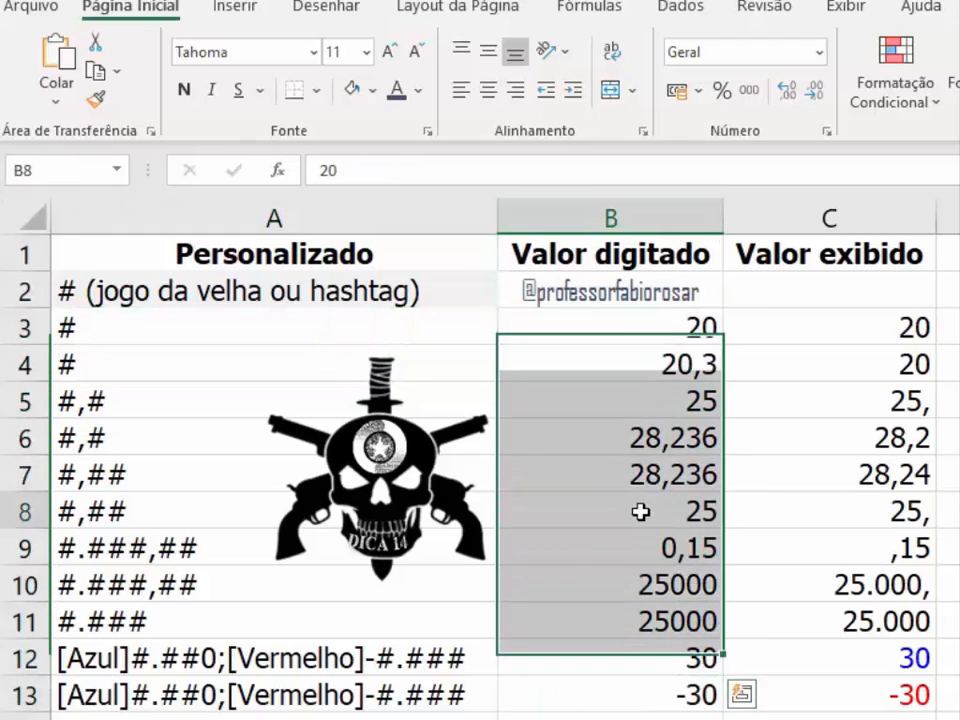
pyautogui.click(677, 395)
pyautogui.click(690, 364)
# Examine the formulas behind the displayed values in column C, and compare row 3's format code, typed value and displayed value
pyautogui.click(870, 325)
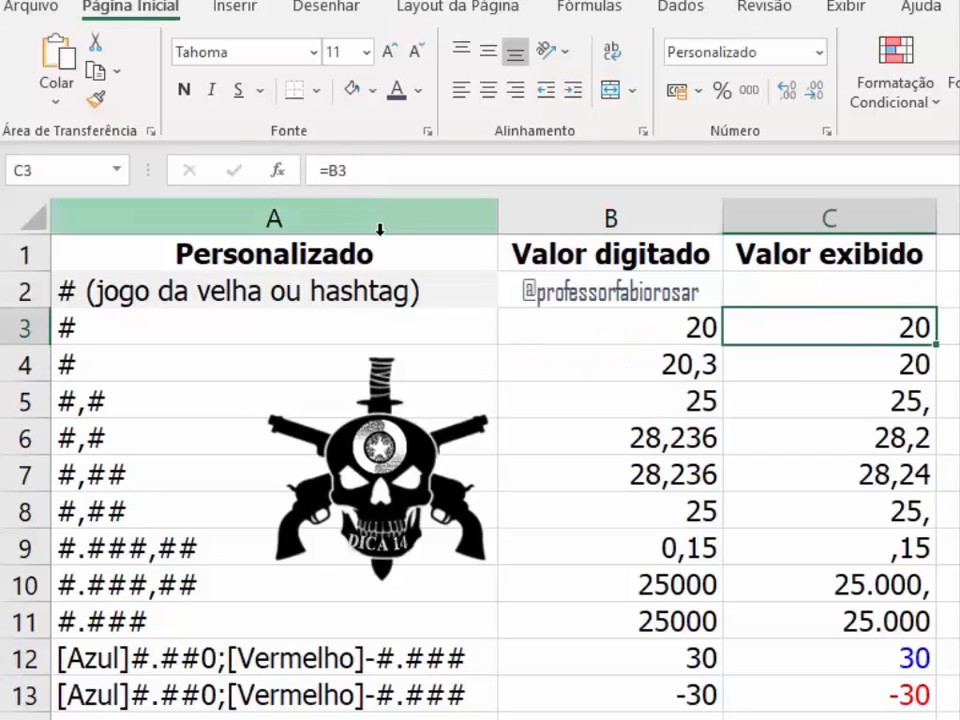
pyautogui.press('Down')
pyautogui.press('Down')
pyautogui.press('Down')
pyautogui.press('Down')
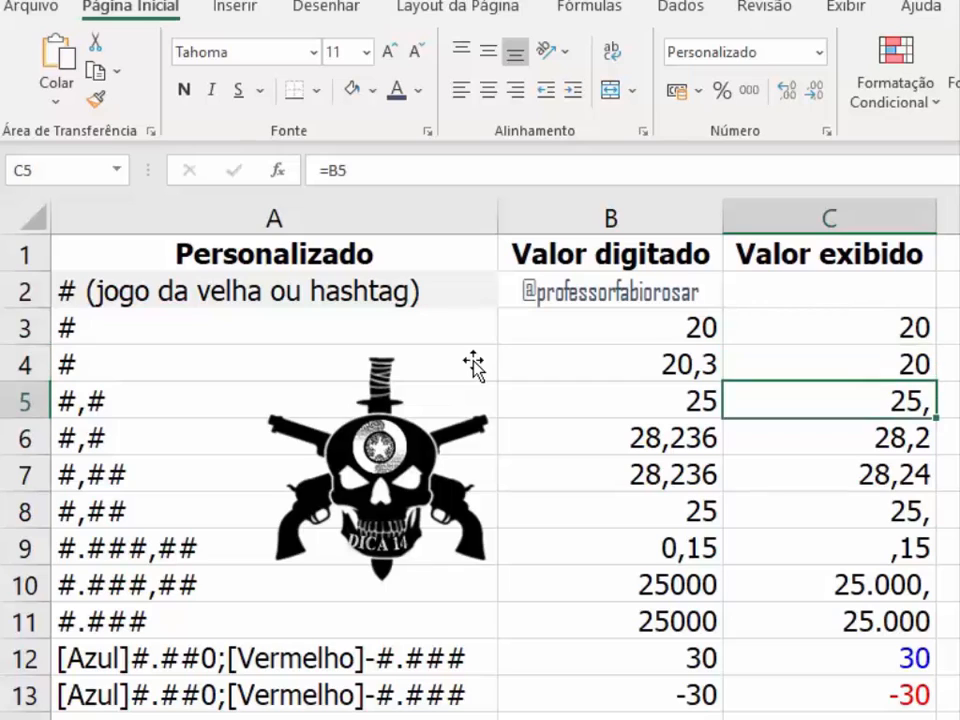
pyautogui.press('Down')
pyautogui.press('Down')
pyautogui.press('Down')
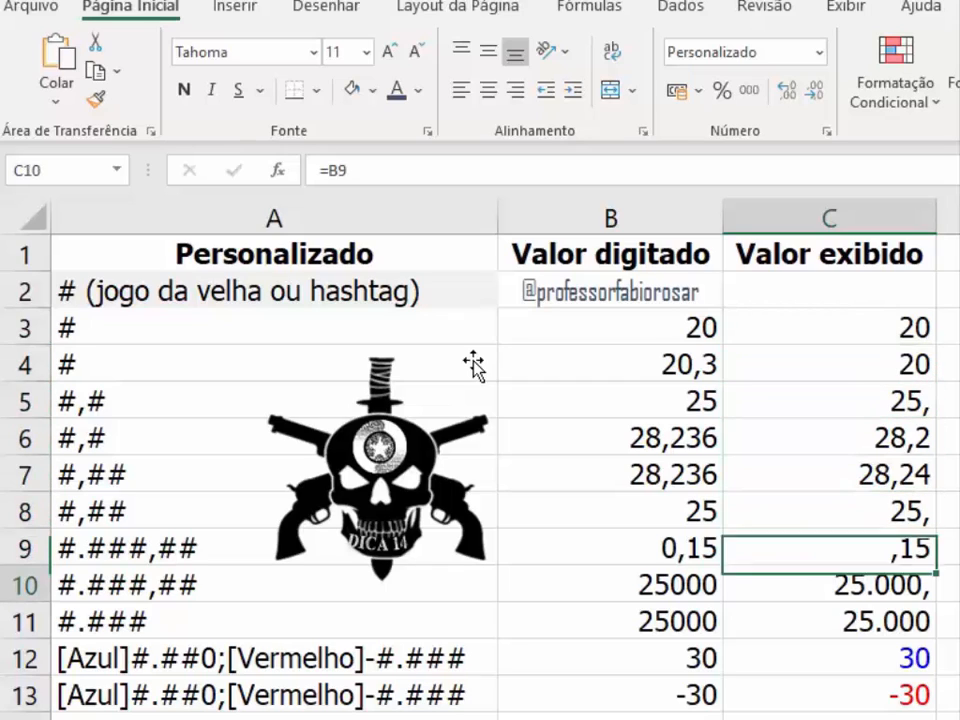
pyautogui.press('Up')
pyautogui.press('Up')
pyautogui.press('Up')
pyautogui.press('Up')
pyautogui.press('Up')
pyautogui.press('Up')
pyautogui.press('Up')
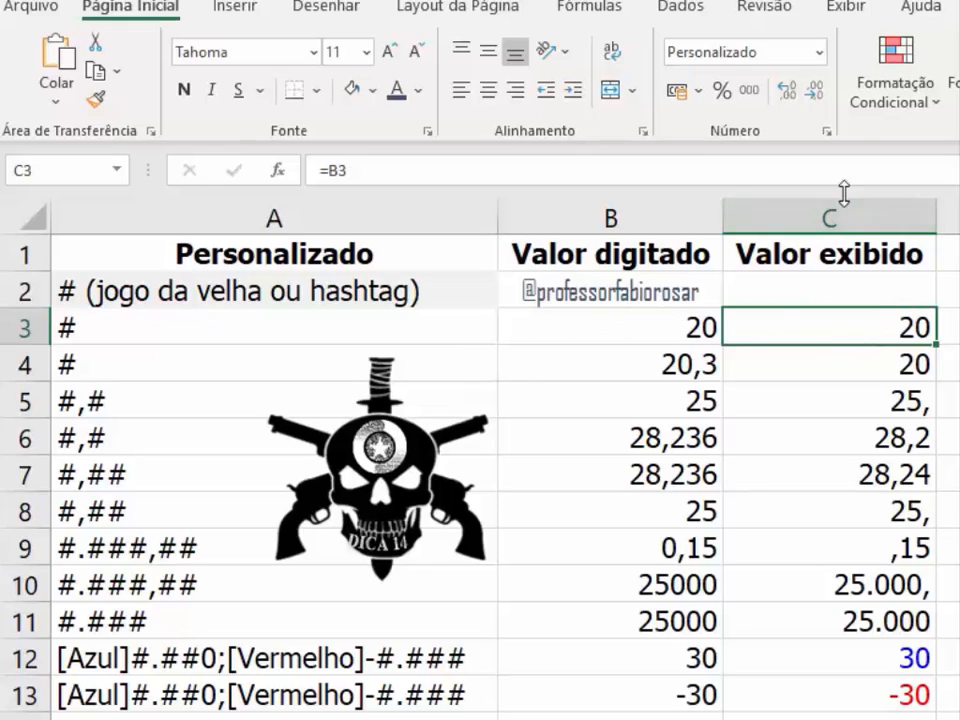
pyautogui.click(231, 364)
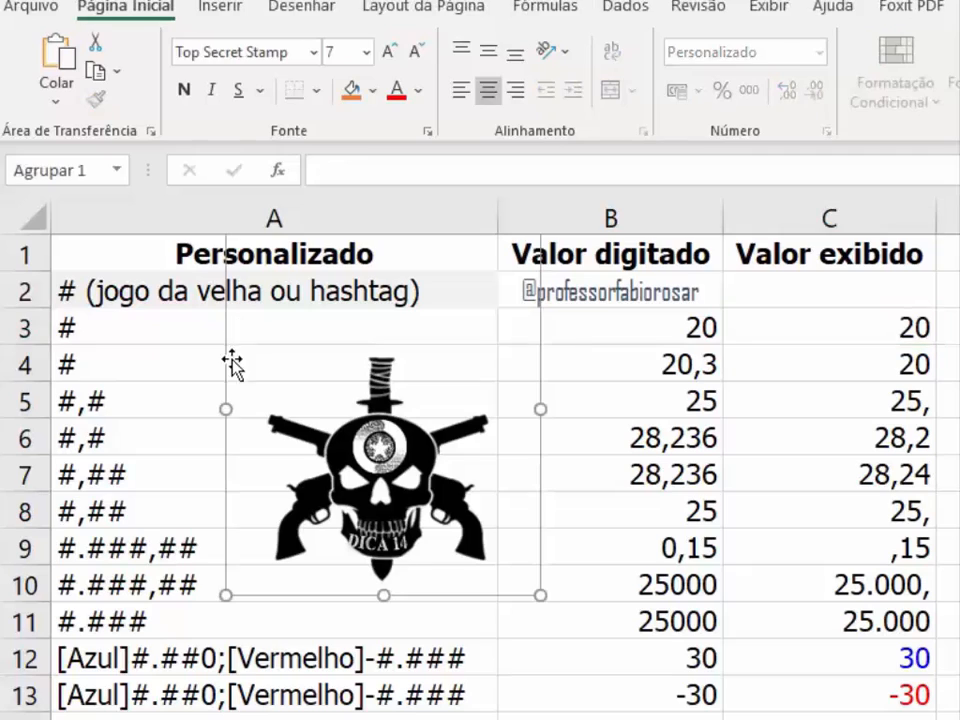
pyautogui.click(190, 335)
pyautogui.click(677, 330)
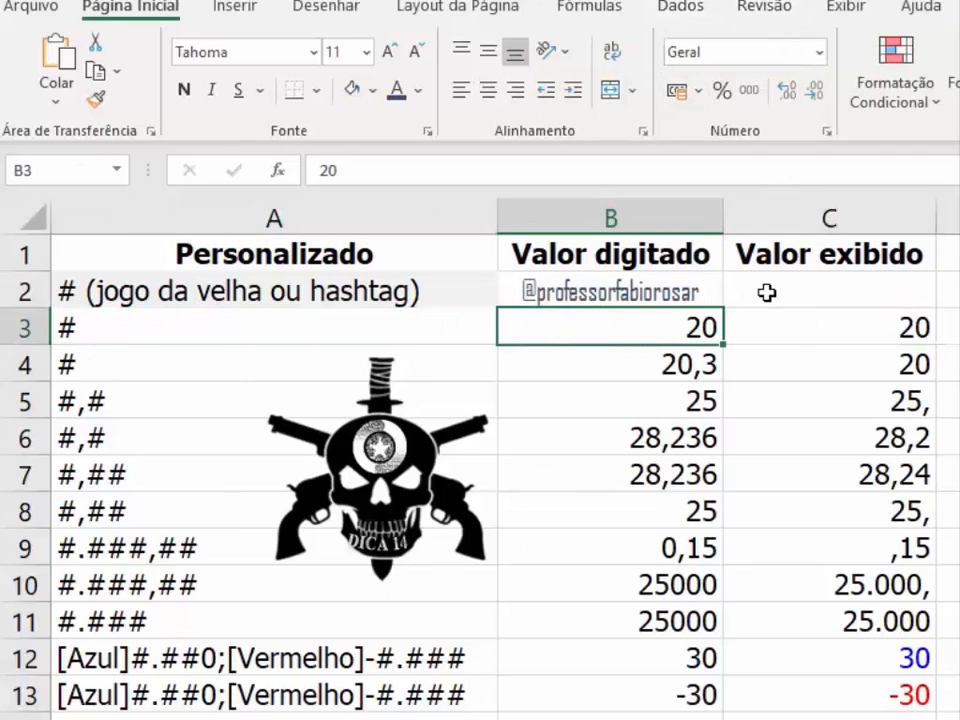
pyautogui.click(802, 332)
# Preview the custom number format #,##00 on cell B3 and cancel without applying it
pyautogui.click(692, 330)
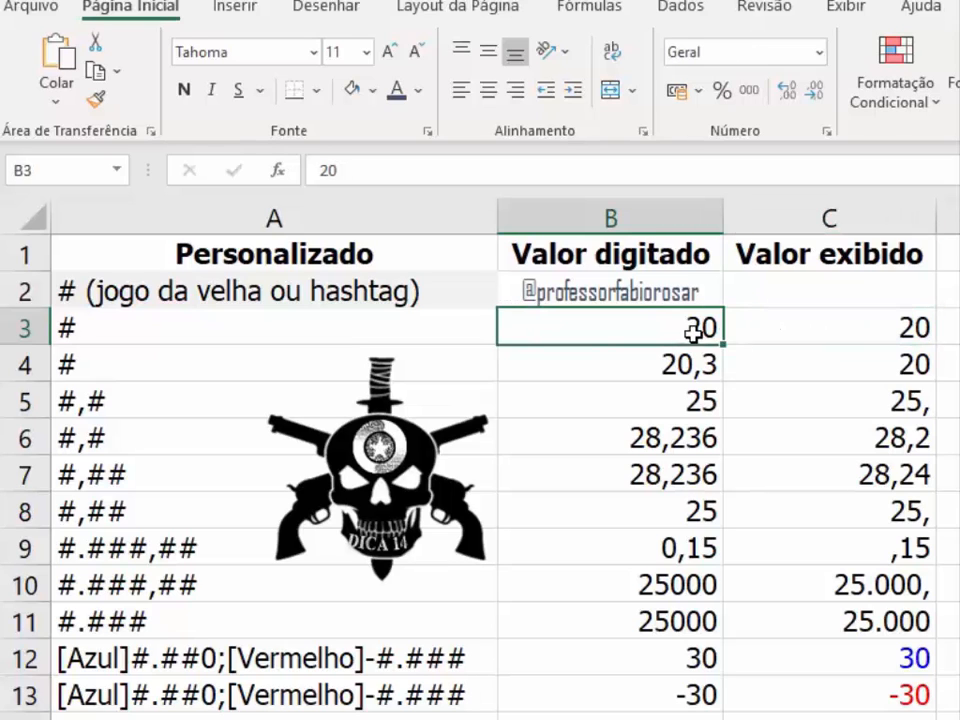
pyautogui.click(826, 131)
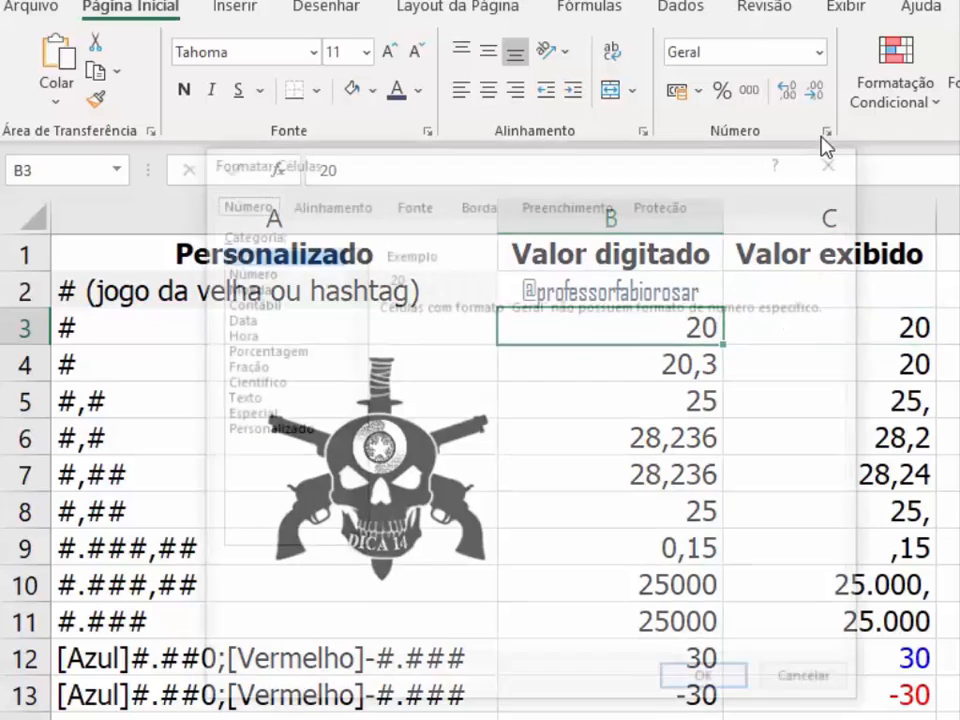
pyautogui.click(283, 433)
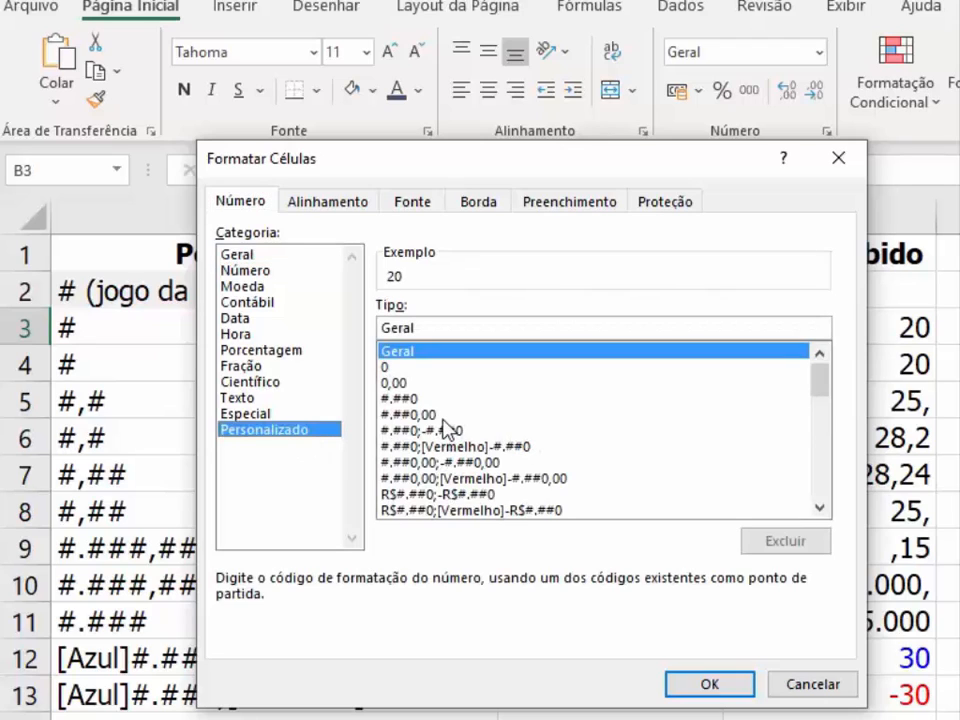
pyautogui.doubleClick(406, 327)
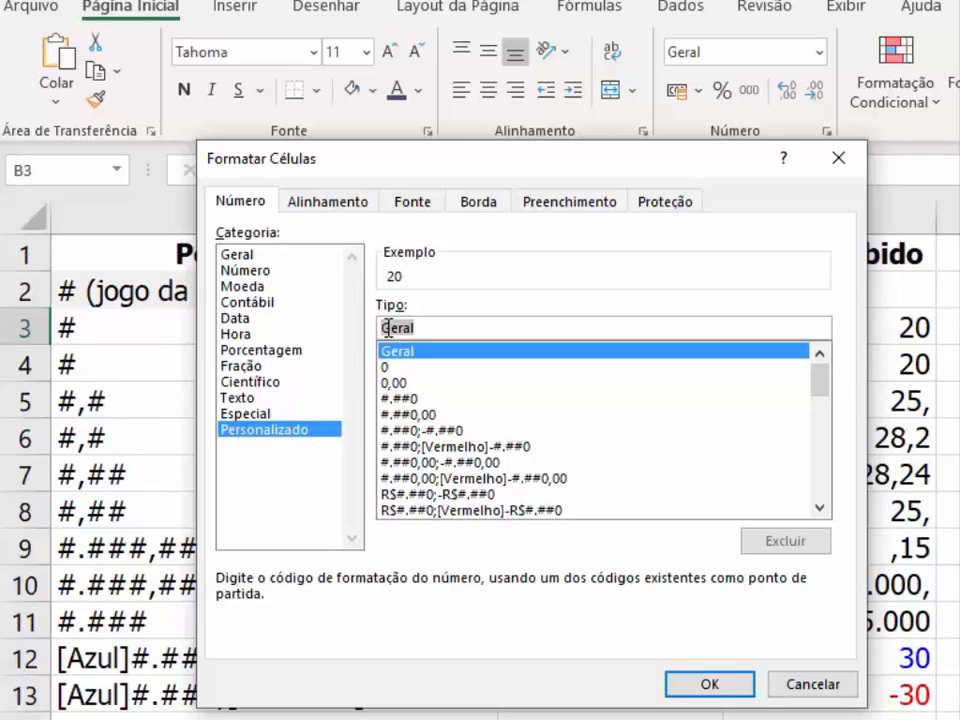
pyautogui.write('#,##00')
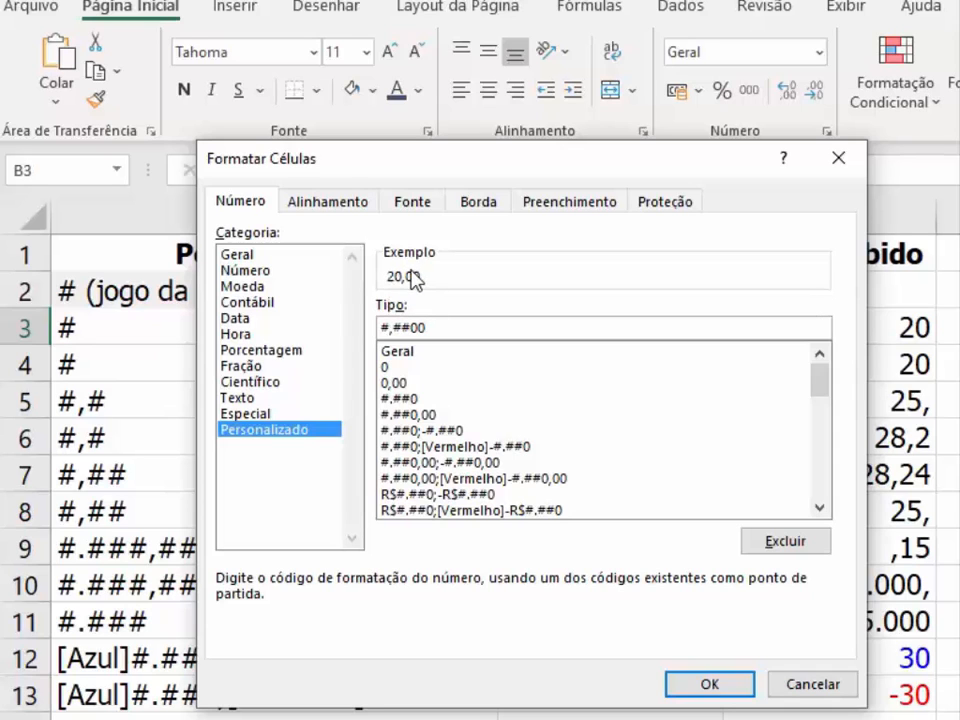
pyautogui.click(797, 688)
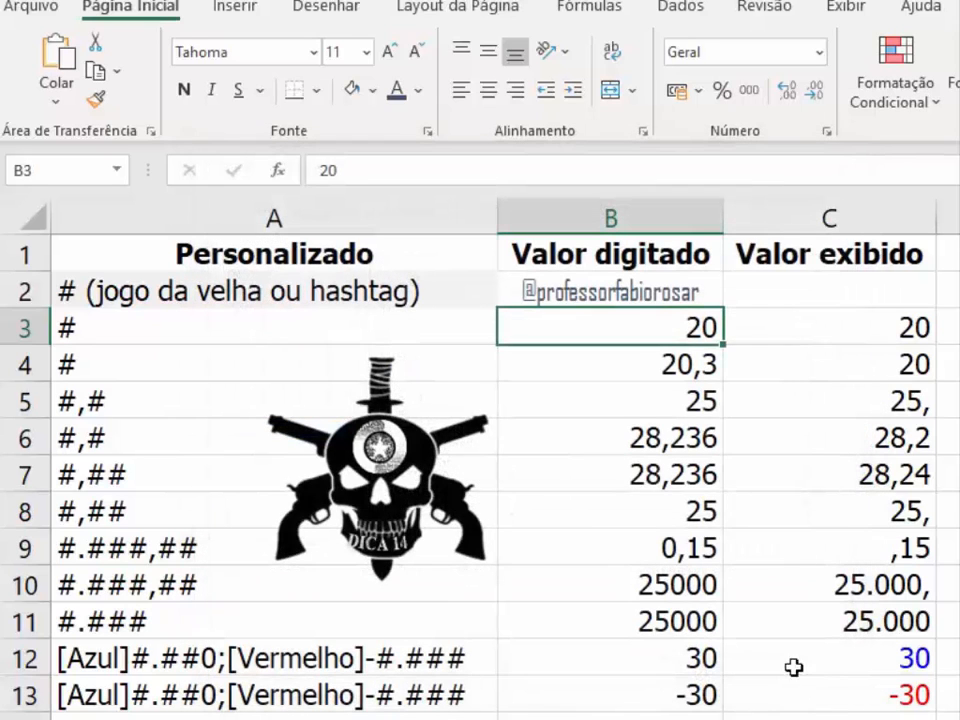
# Compare the # format code in rows 3 and 4 with the typed and displayed values of those rows
pyautogui.click(678, 362)
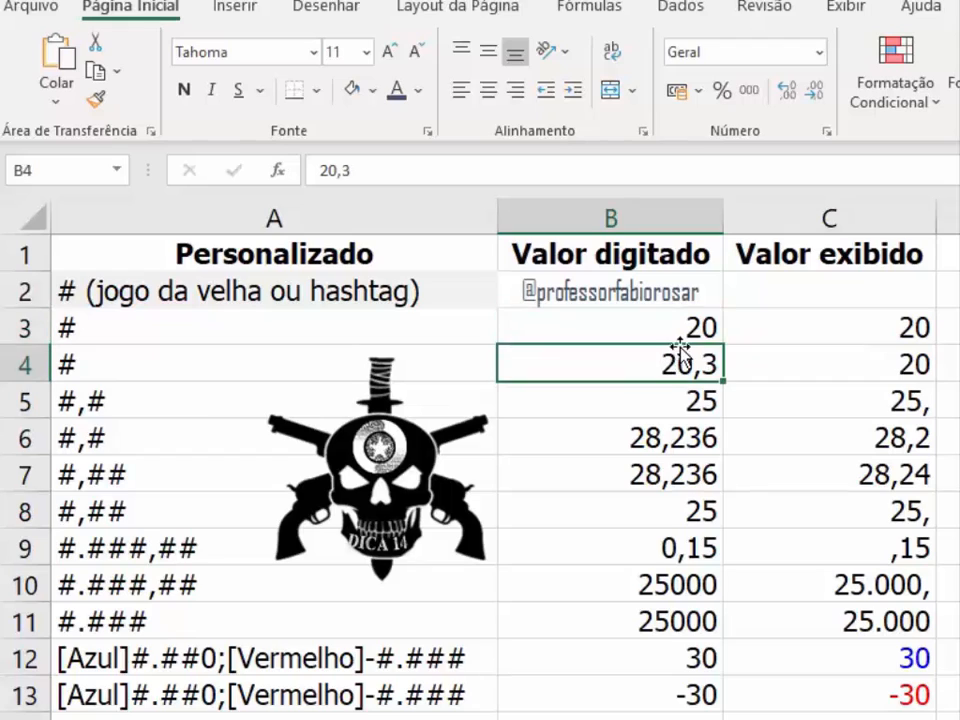
pyautogui.keyDown('shift'); pyautogui.click(677, 336); pyautogui.keyUp('shift')
pyautogui.click(140, 338)
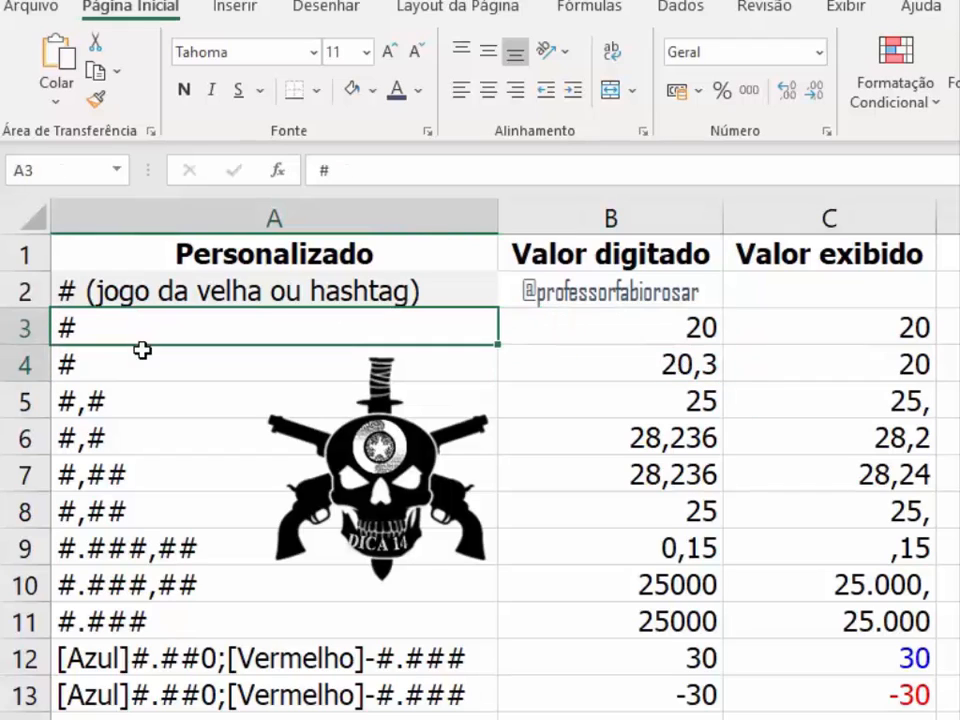
pyautogui.moveTo(142, 350); pyautogui.dragTo(146, 362)
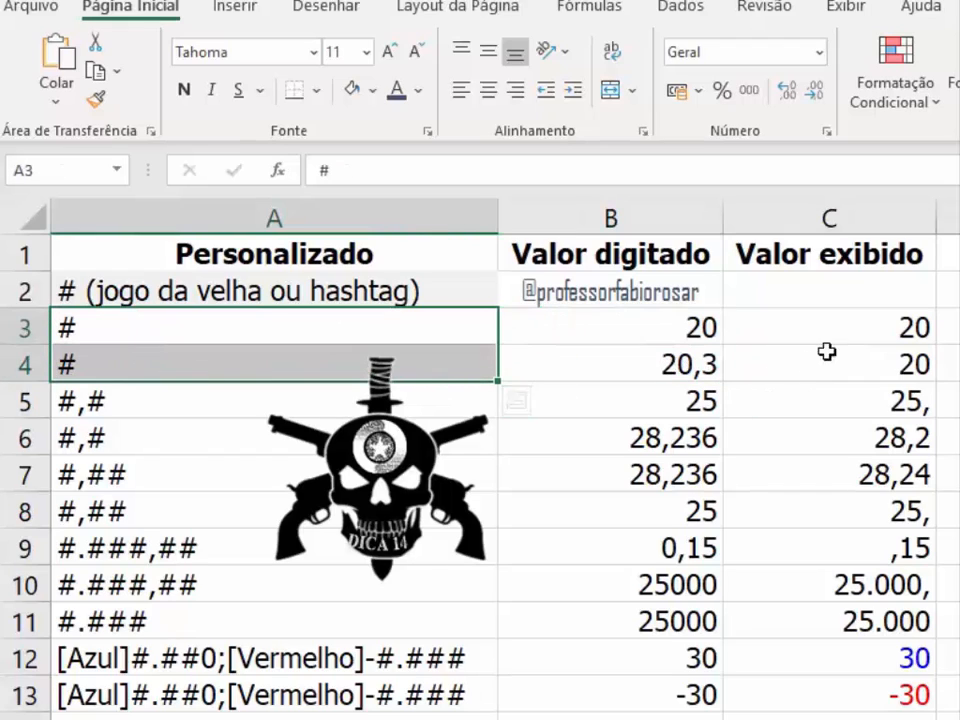
pyautogui.moveTo(849, 343); pyautogui.dragTo(840, 360)
pyautogui.click(143, 328)
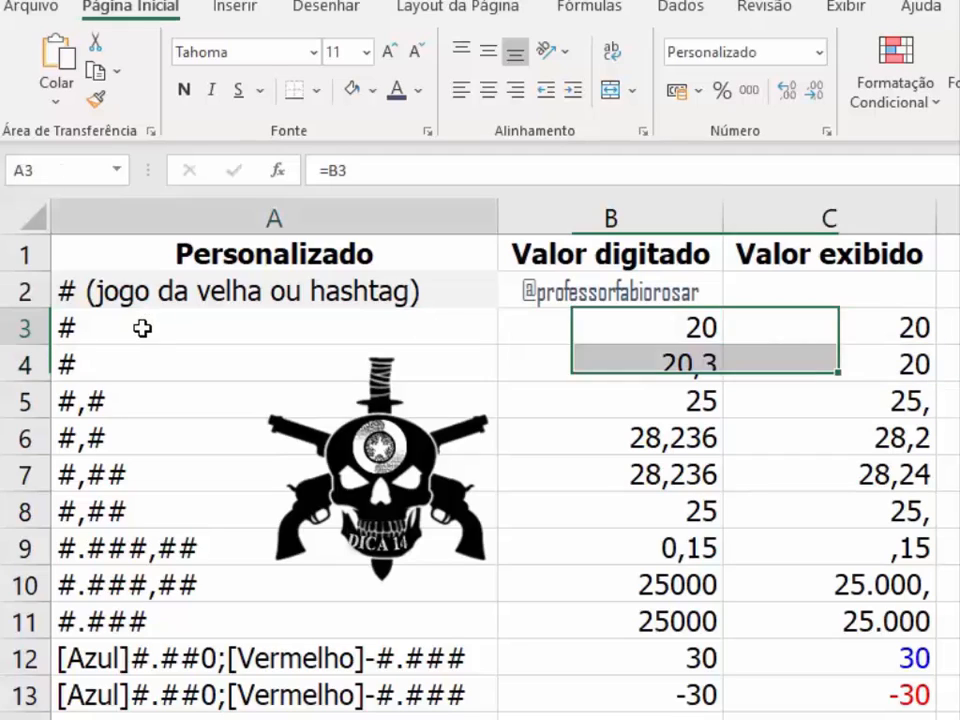
pyautogui.moveTo(143, 328); pyautogui.dragTo(137, 362)
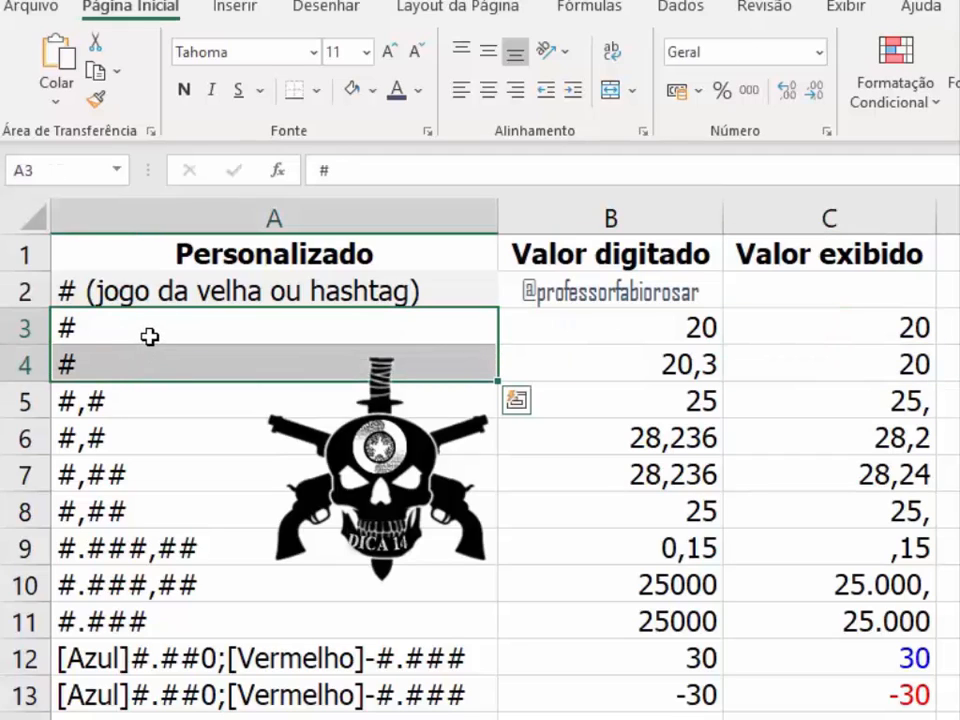
pyautogui.click(149, 337)
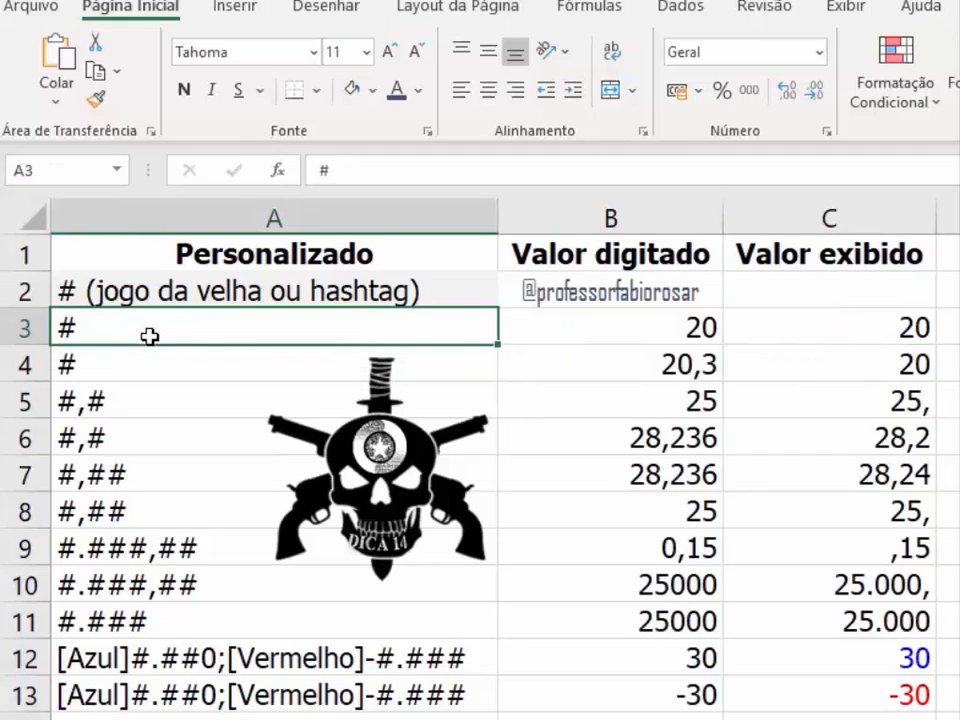
# Set the typed value in cell B4 to 20,6 to test how the # format rounds it
pyautogui.click(664, 372)
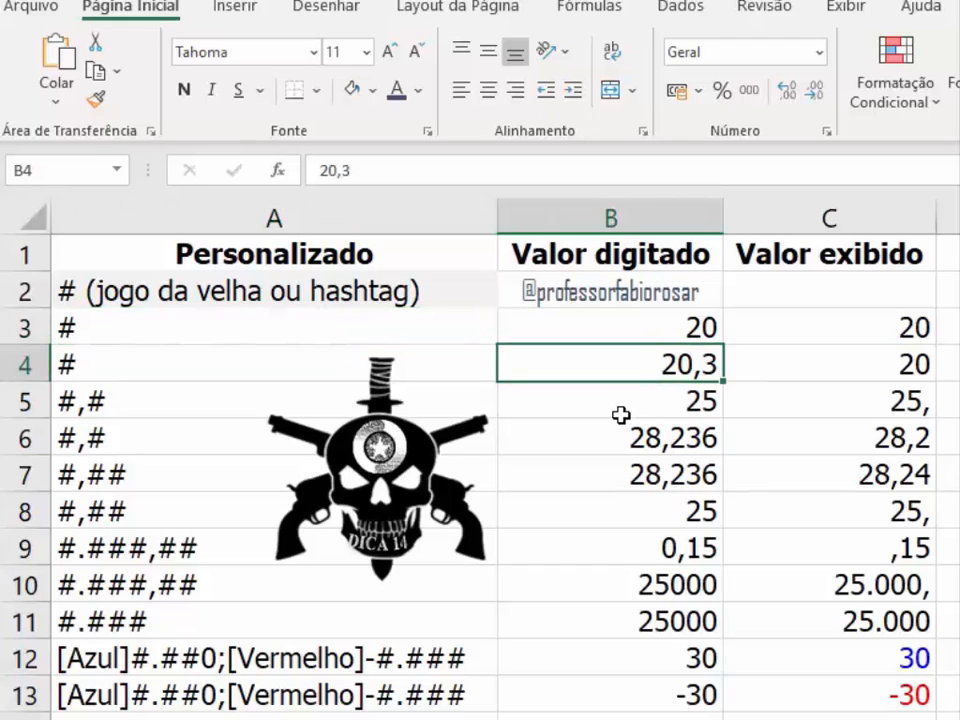
pyautogui.write('20,6')
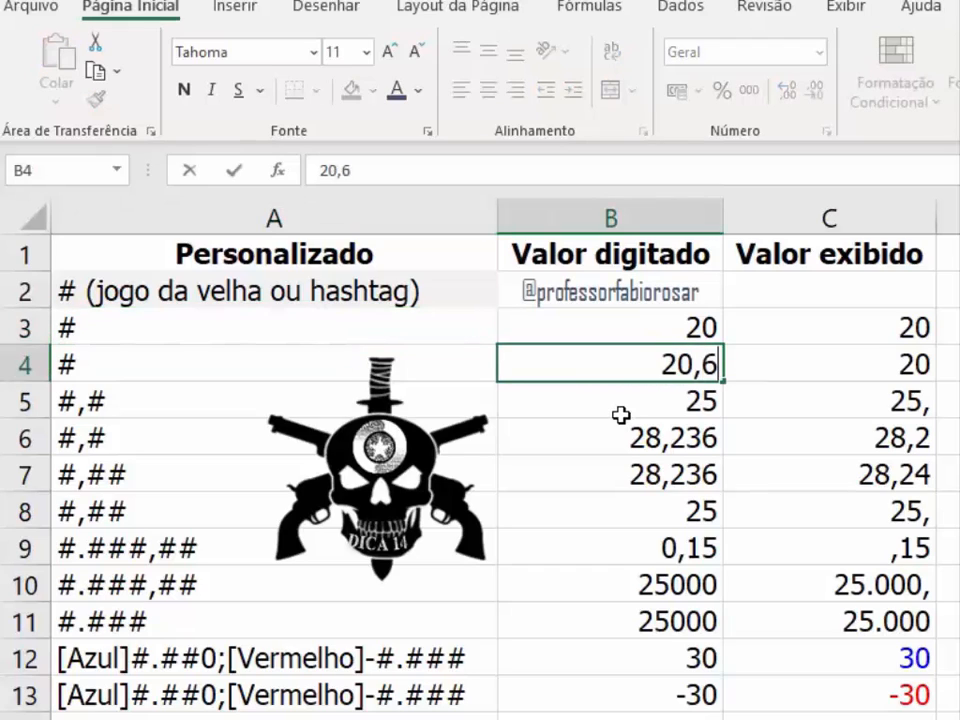
pyautogui.press('Return')
# Set the typed value in cell B4 to 20,5 and examine its decimal digit against the displayed value
pyautogui.press('Up')
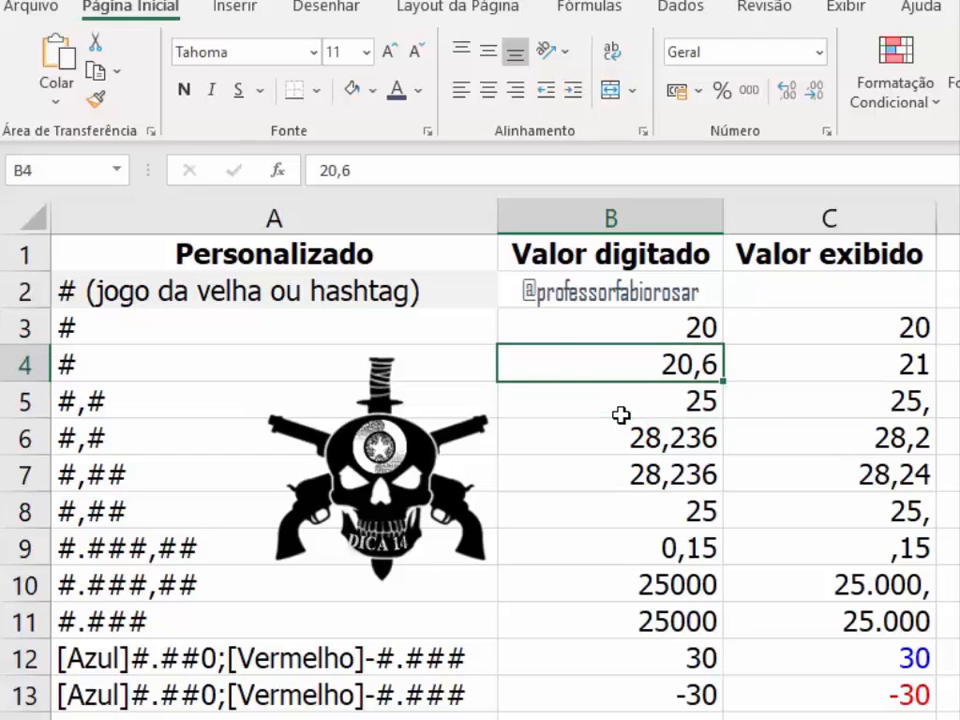
pyautogui.write('20,5')
pyautogui.press('Return')
pyautogui.press('Up')
pyautogui.doubleClick(705, 363)
pyautogui.moveTo(566, 362); pyautogui.dragTo(545, 363)
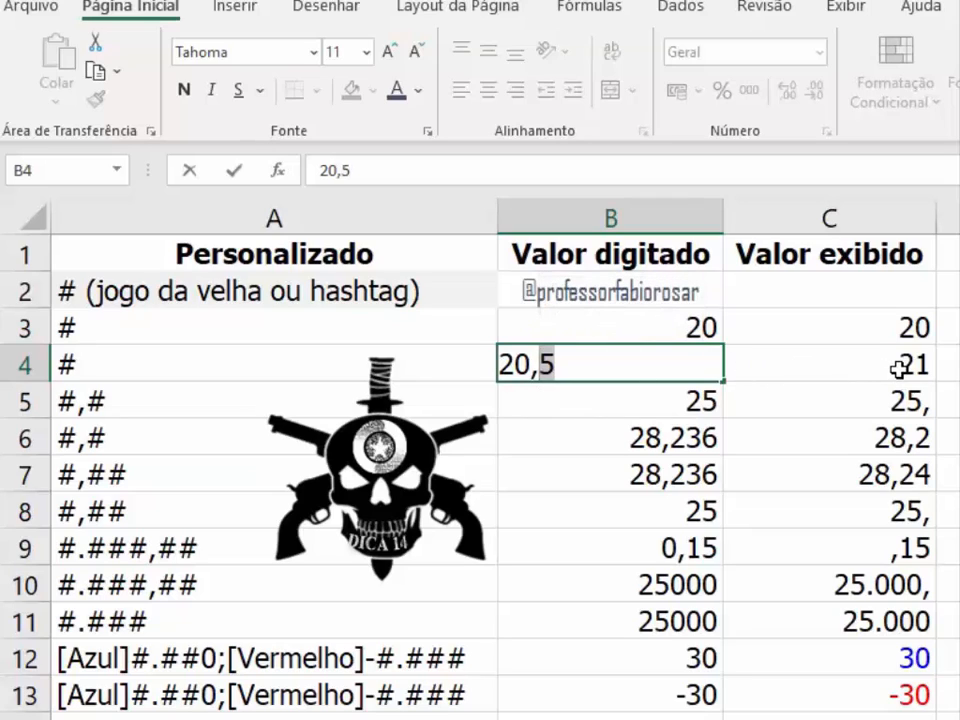
pyautogui.press('Return')
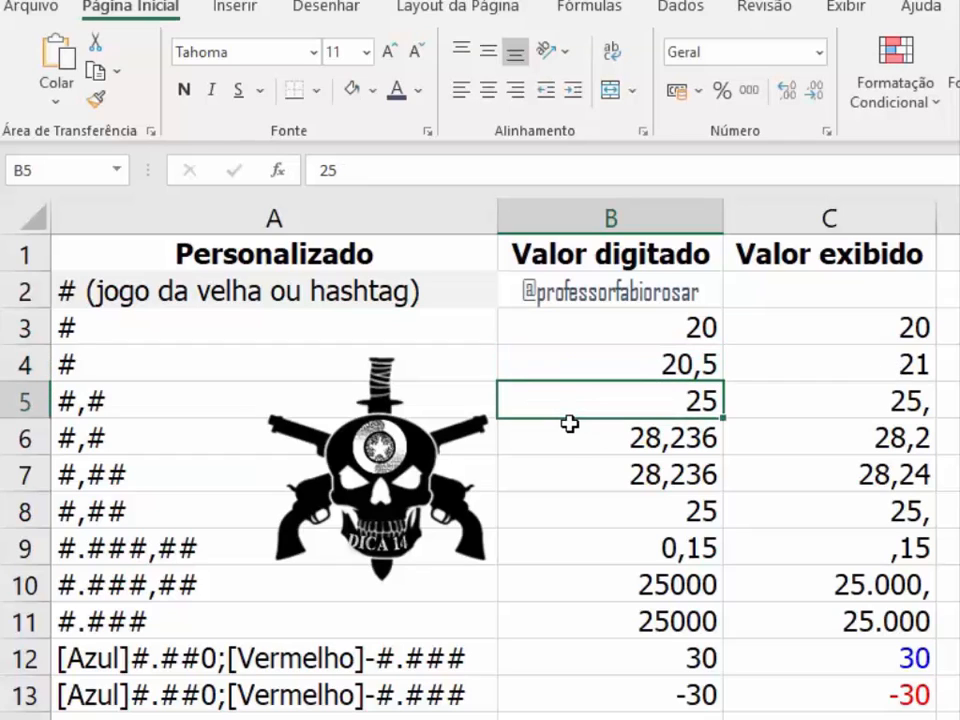
# Set the typed value in cell B4 to 20,4
pyautogui.press('Up')
pyautogui.write('20,4')
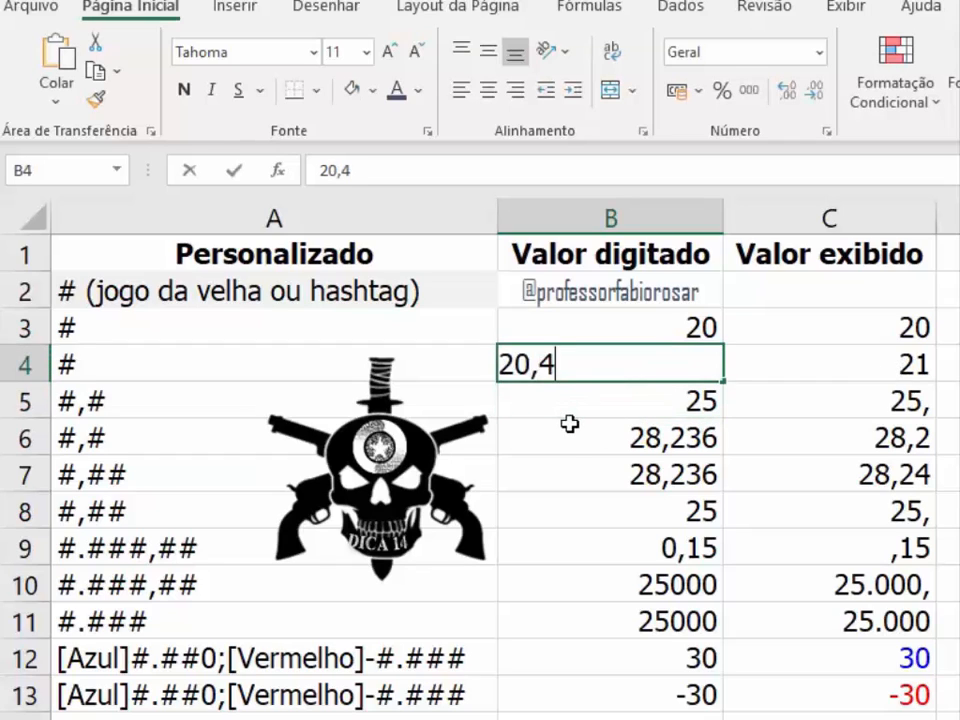
pyautogui.press('Return')
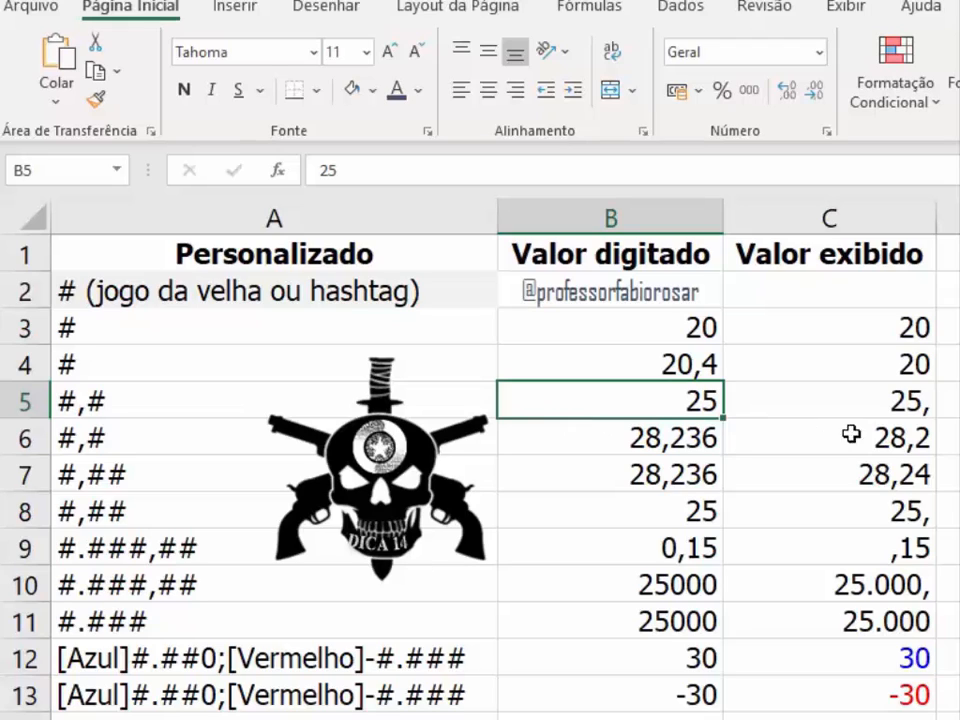
# Examine the comma and decimal placeholder of the #,# format code in row 5, and row 6's code and typed value
pyautogui.click(133, 402)
pyautogui.doubleClick(125, 403)
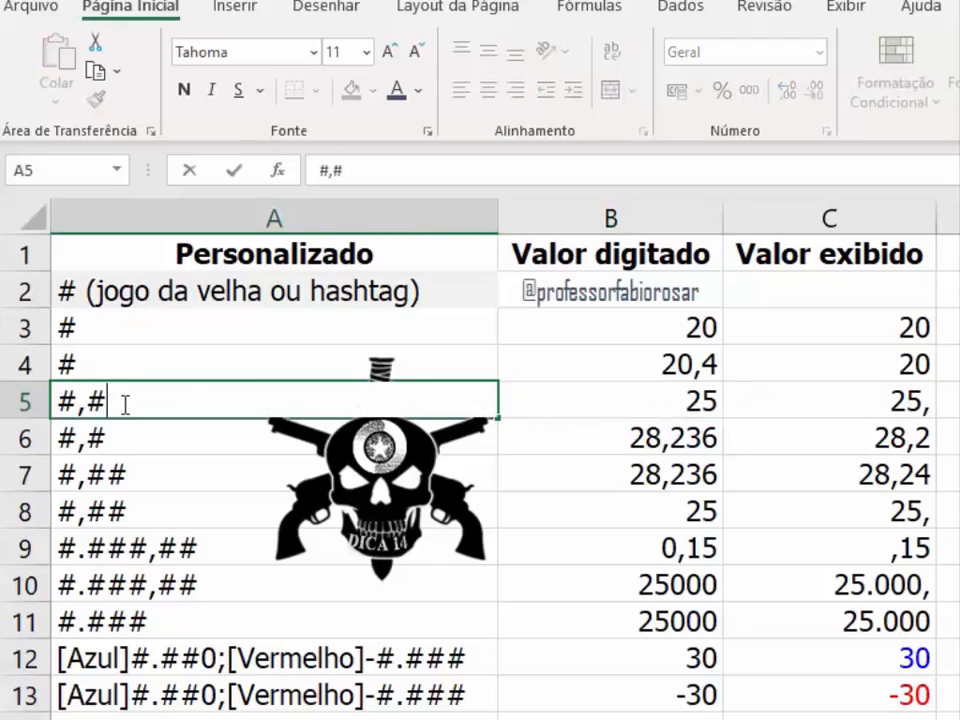
pyautogui.moveTo(101, 401); pyautogui.dragTo(86, 401)
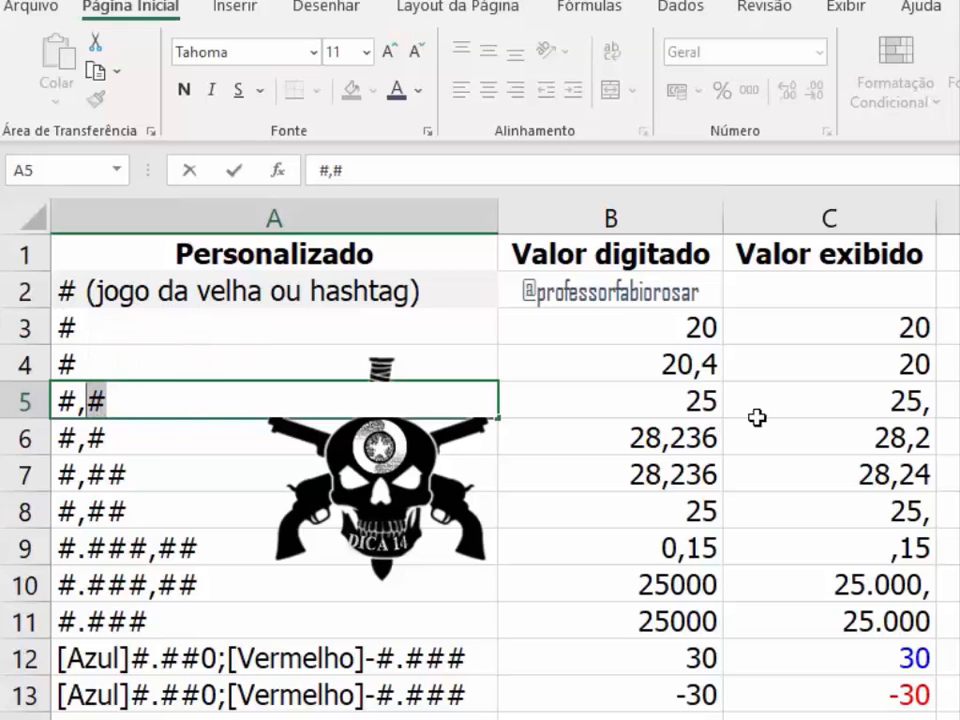
pyautogui.click(78, 400)
pyautogui.moveTo(84, 400); pyautogui.dragTo(106, 398)
pyautogui.click(156, 436)
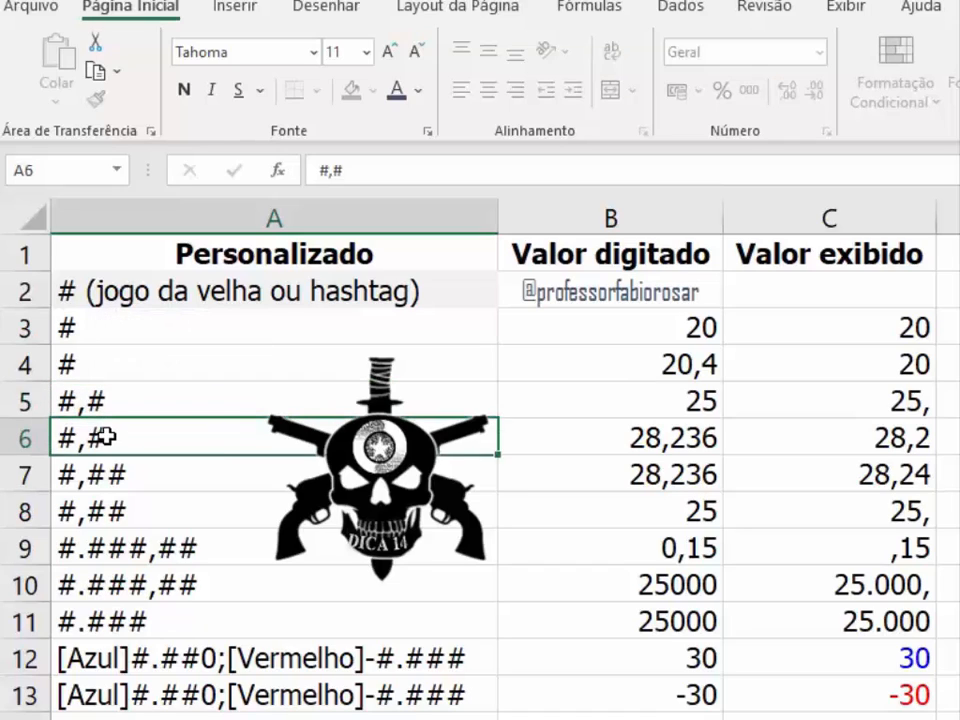
pyautogui.click(655, 445)
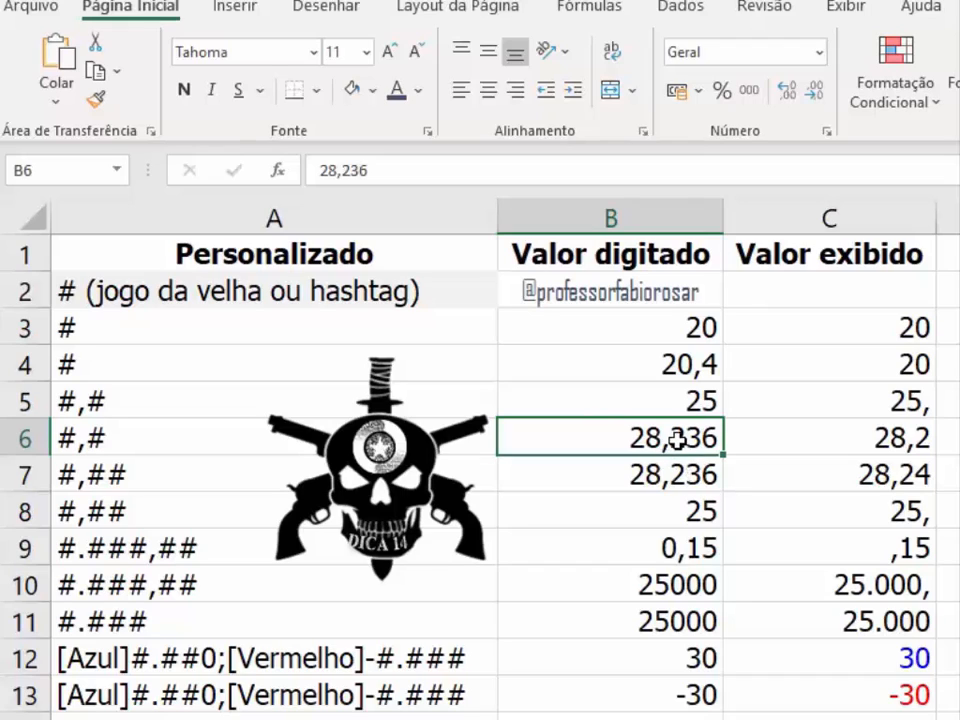
# Examine the decimals of the typed value in B6 against the single decimal placeholder in A6 and the displayed value in C6
pyautogui.doubleClick(677, 440)
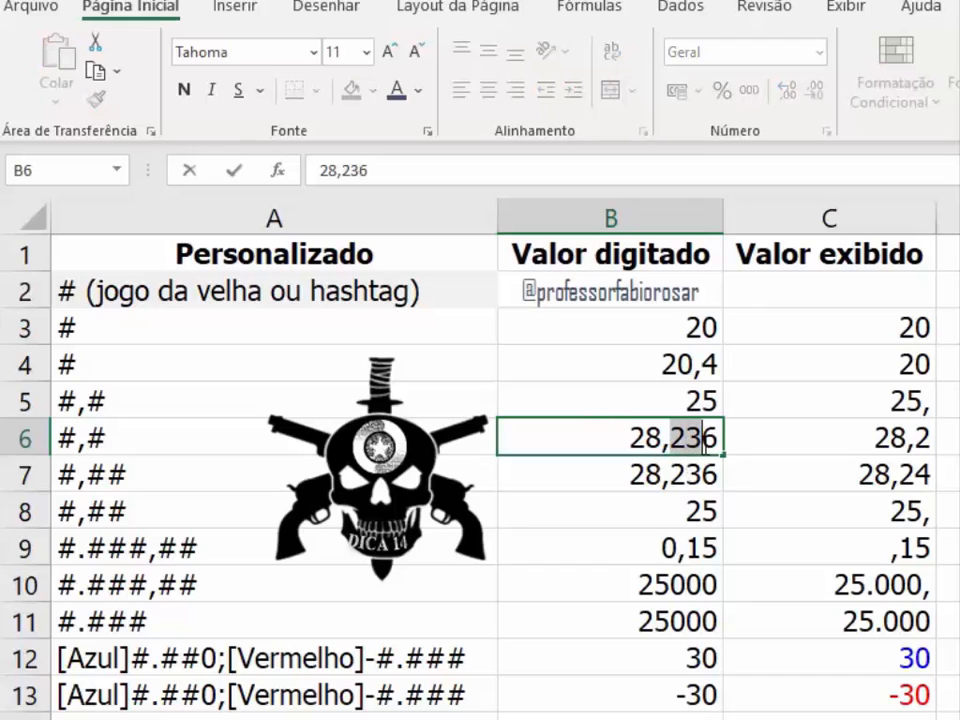
pyautogui.moveTo(671, 443); pyautogui.dragTo(713, 443)
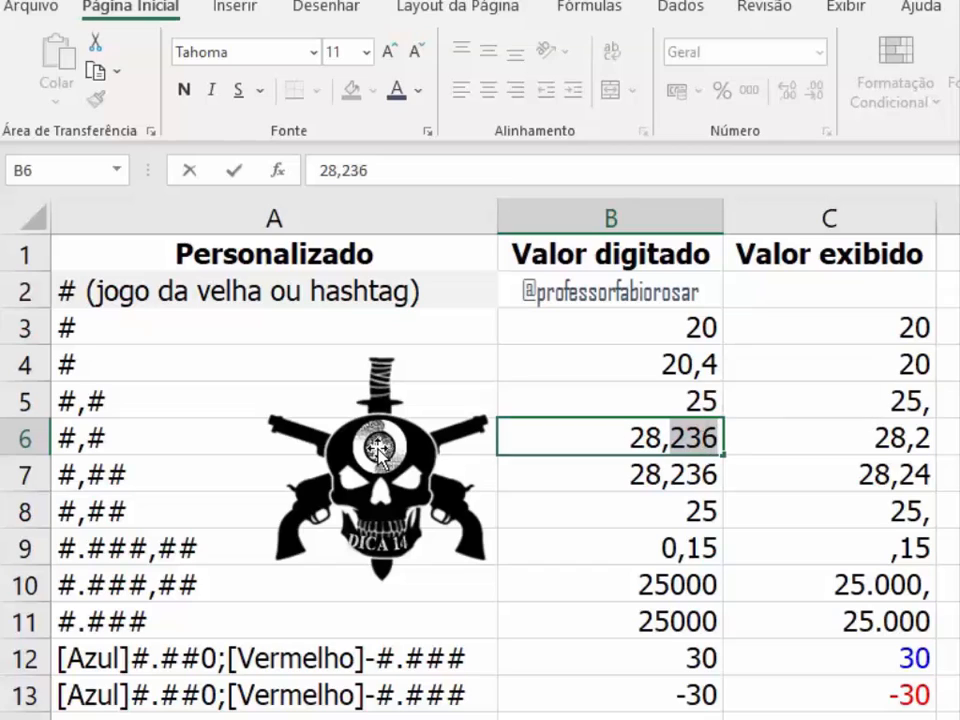
pyautogui.click(130, 440)
pyautogui.doubleClick(126, 441)
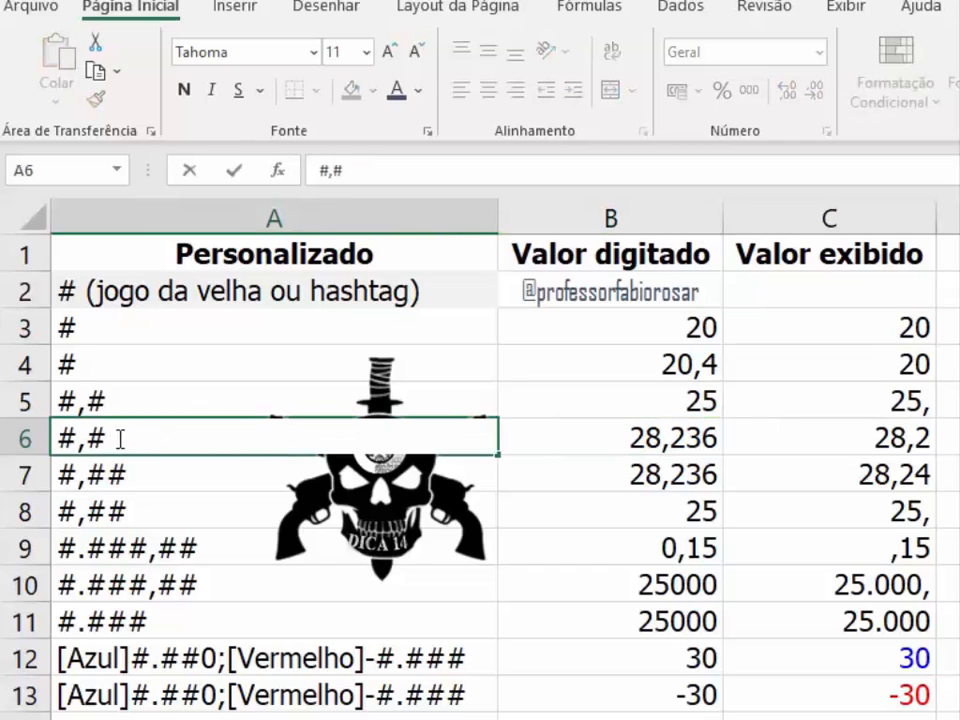
pyautogui.moveTo(120, 440); pyautogui.dragTo(92, 442)
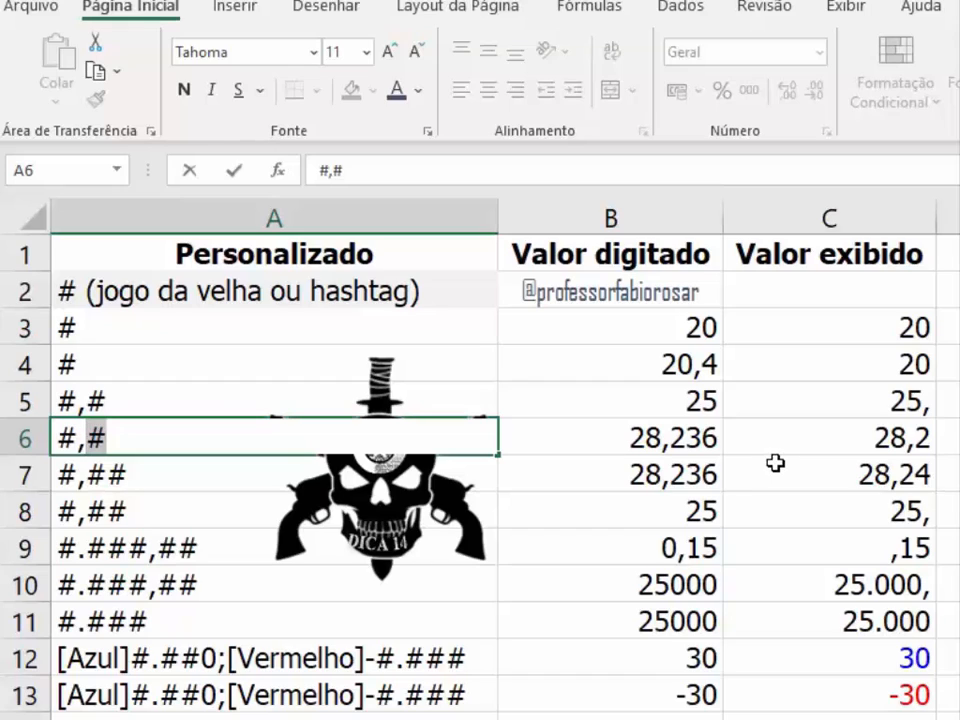
pyautogui.click(697, 440)
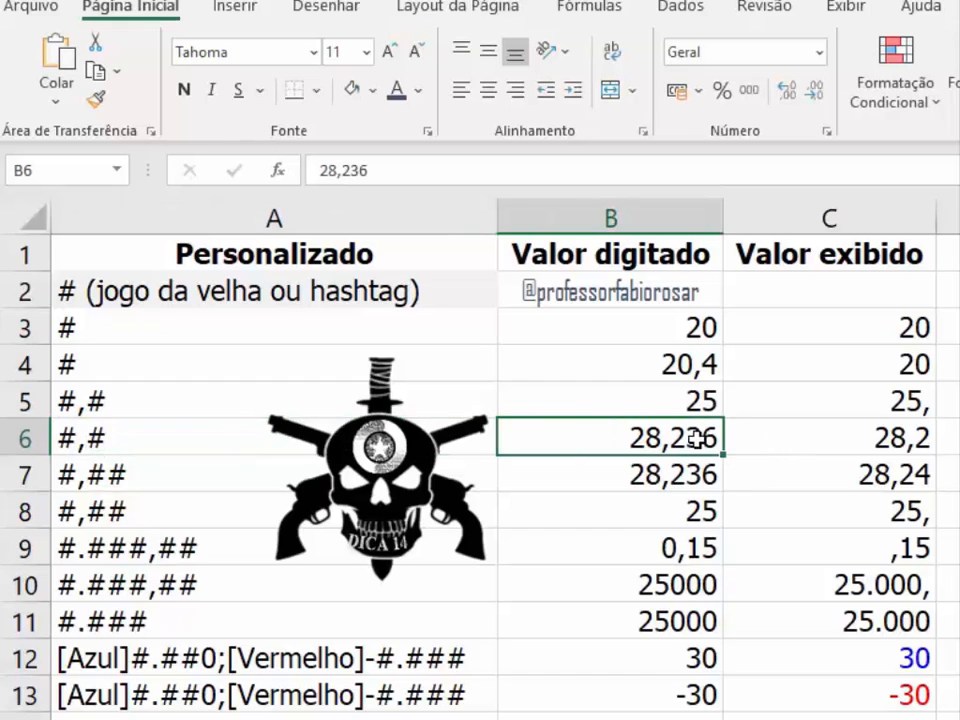
pyautogui.doubleClick(694, 441)
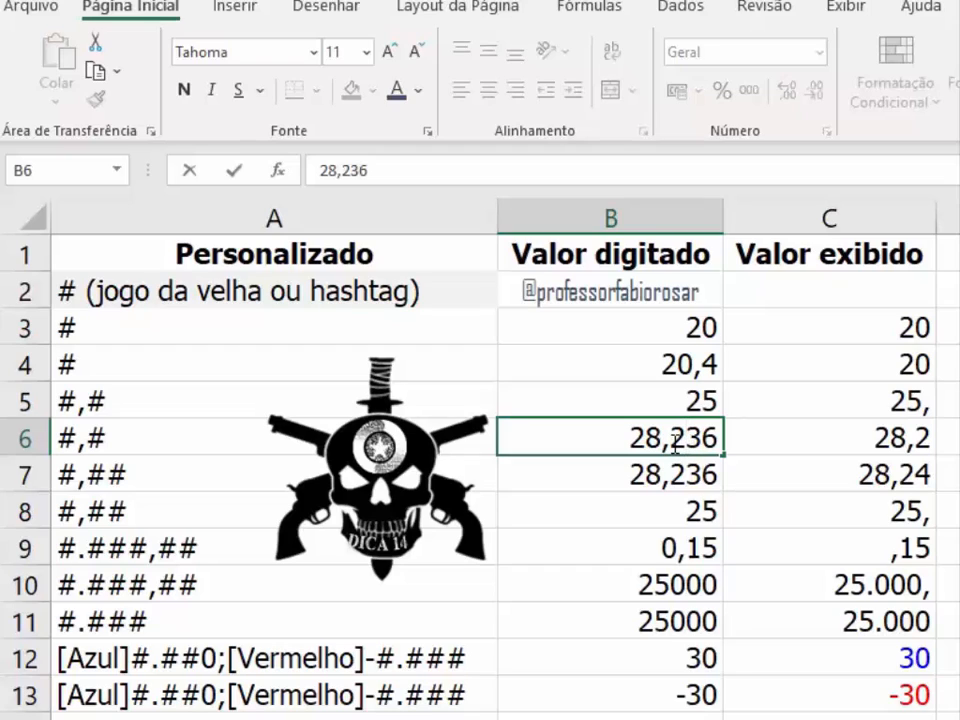
pyautogui.moveTo(688, 440); pyautogui.dragTo(700, 440)
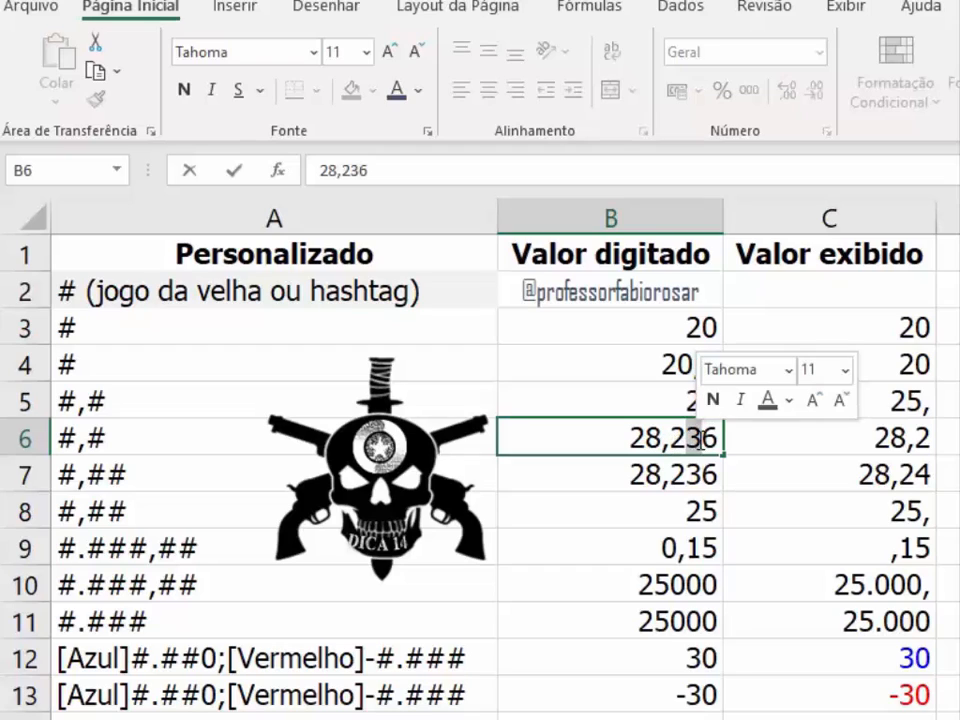
pyautogui.click(858, 453)
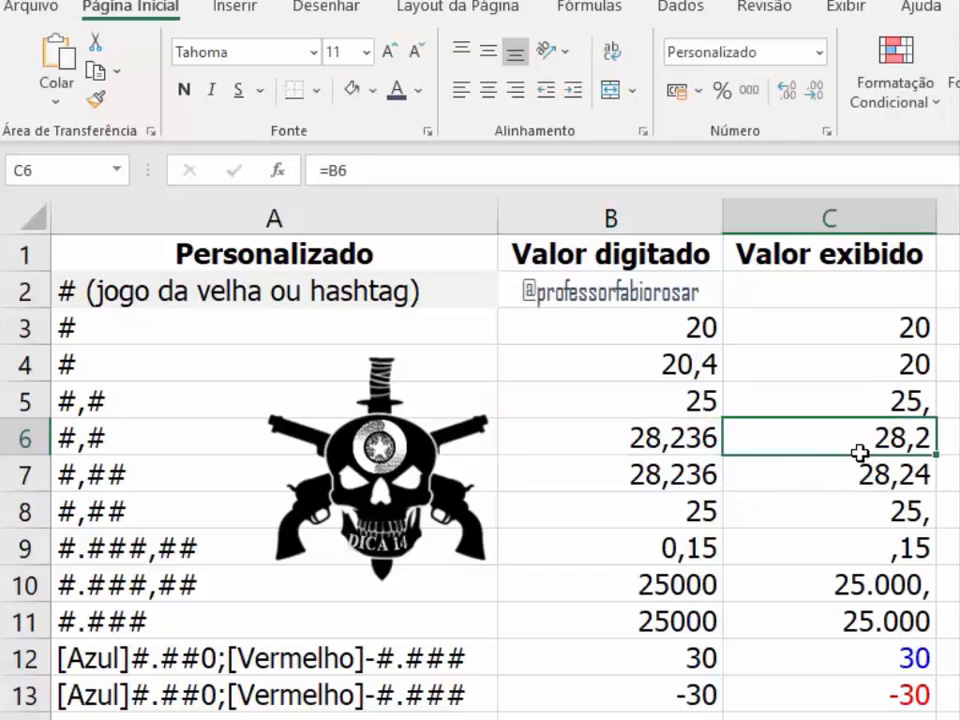
# Compare the two-decimal #,## format code in row 7 with its typed value and displayed value
pyautogui.click(672, 476)
pyautogui.click(143, 478)
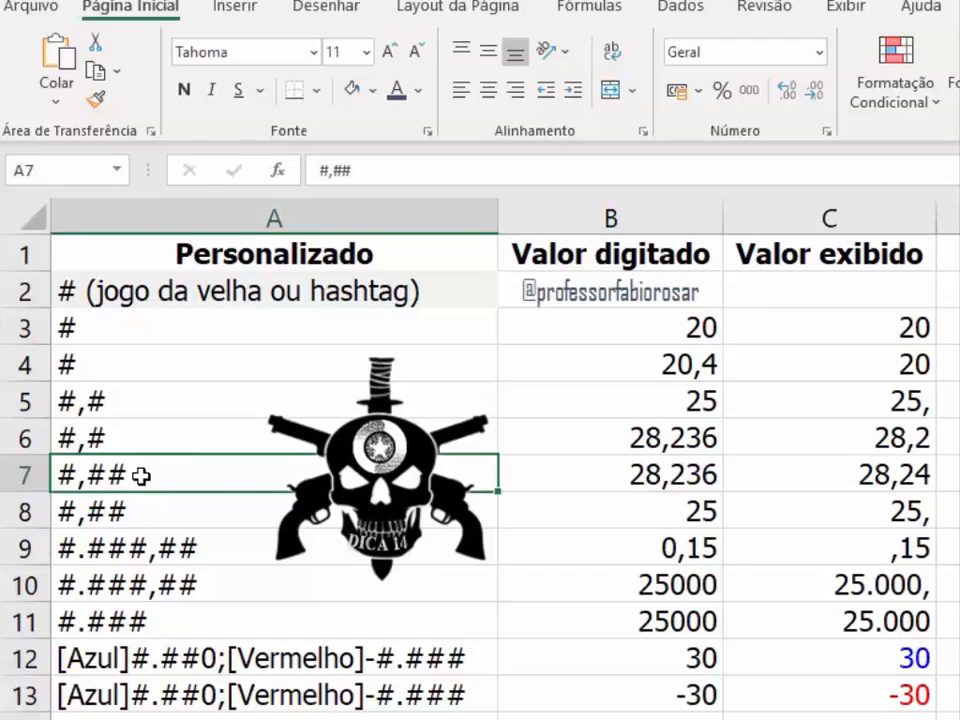
pyautogui.doubleClick(704, 477)
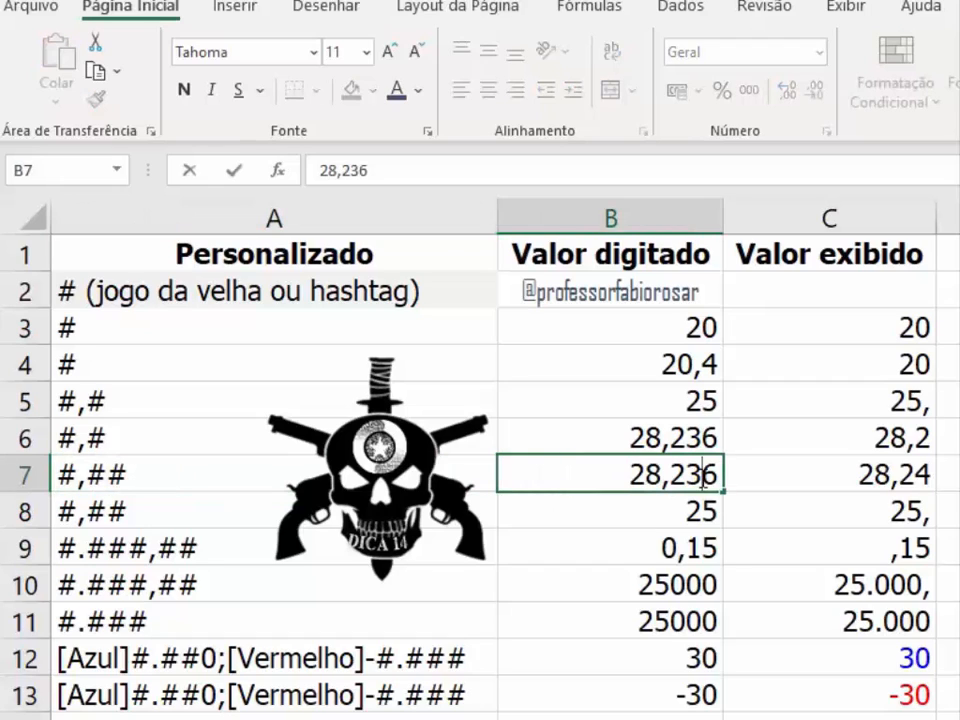
pyautogui.click(852, 476)
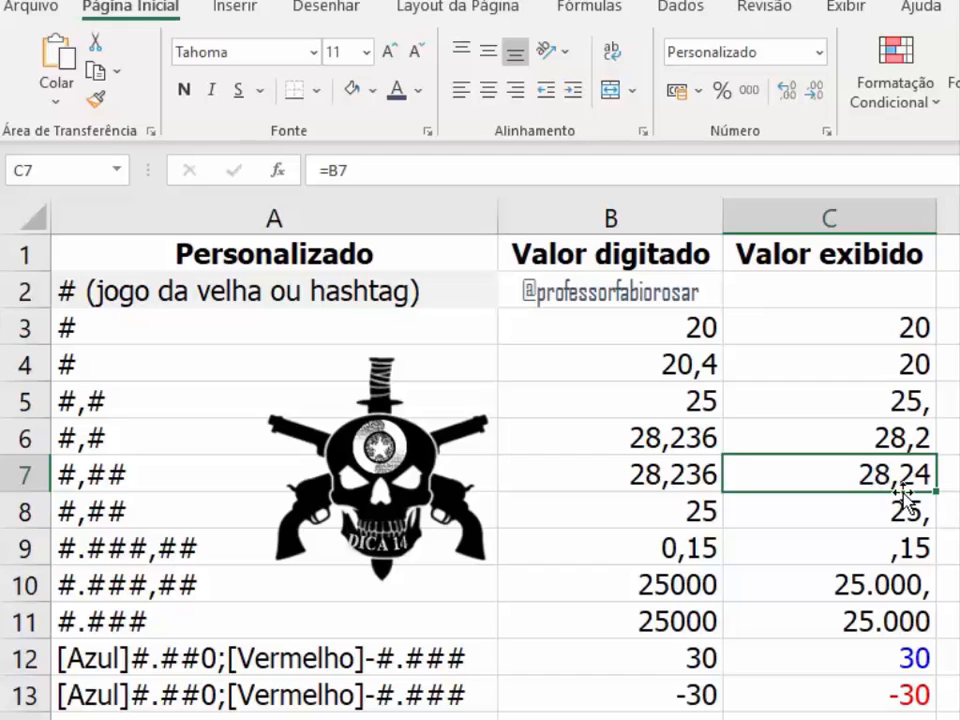
# Compare row 8's #,## format code with row 5's #,# code, and its whole-number typed value with the displayed value
pyautogui.click(146, 510)
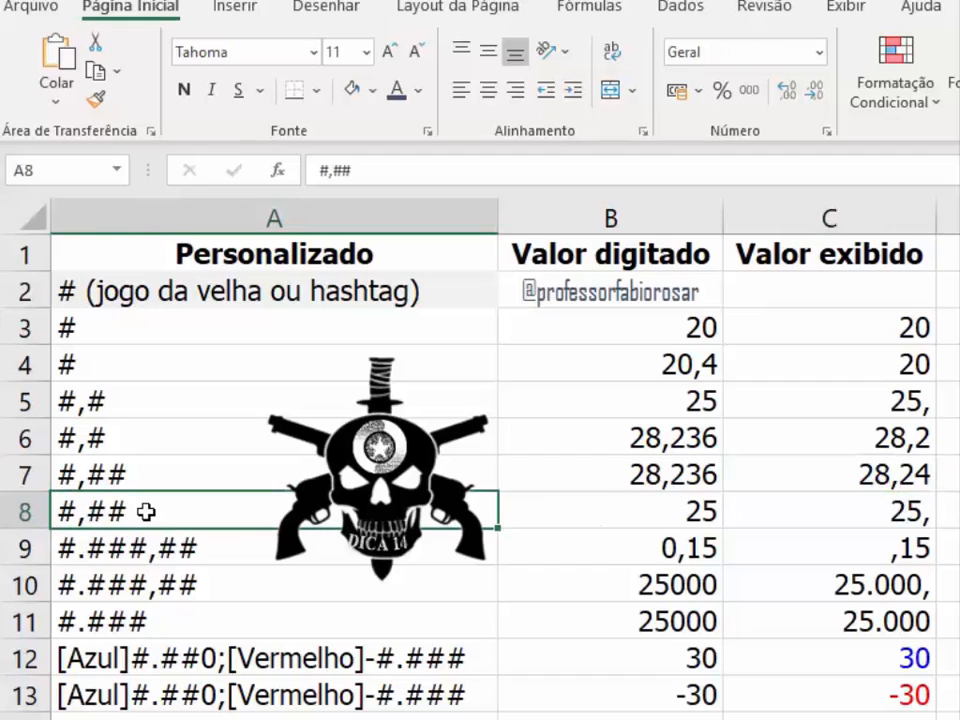
pyautogui.click(129, 403)
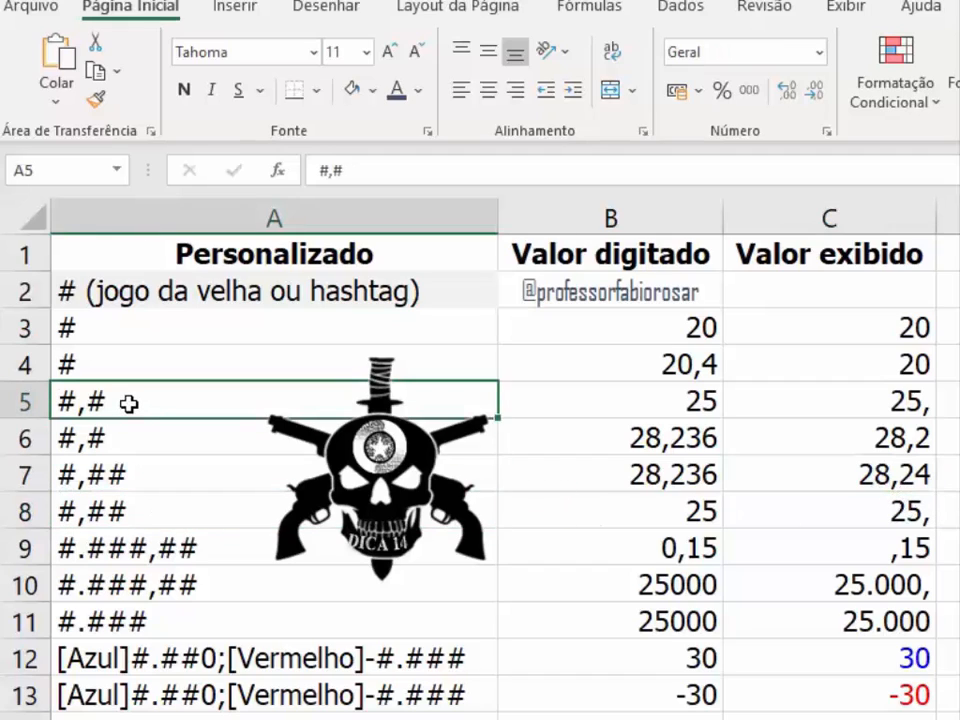
pyautogui.click(153, 513)
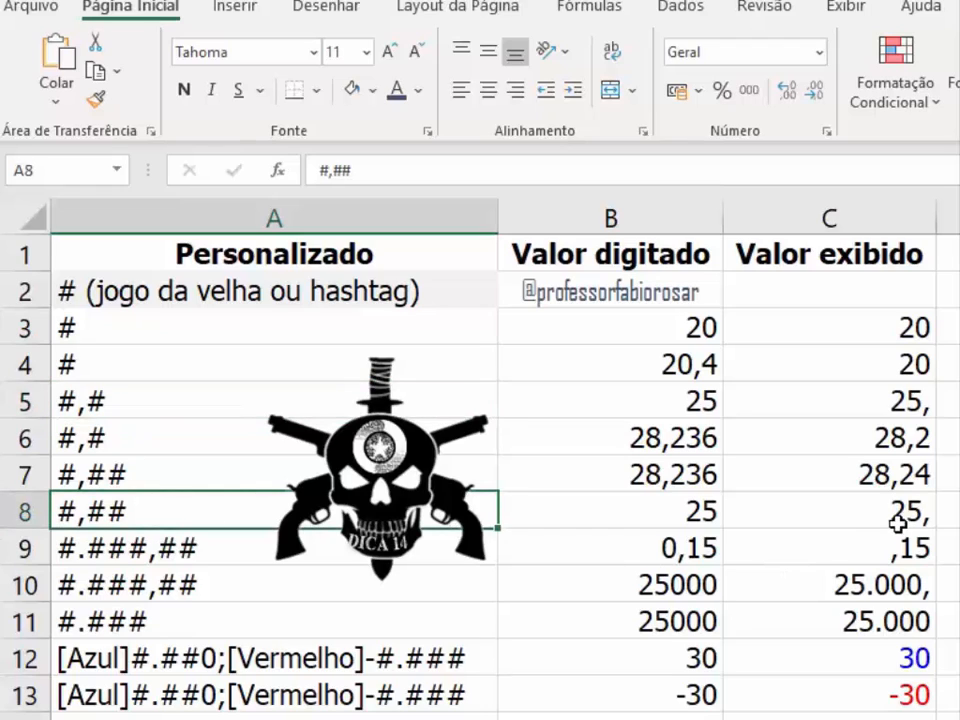
pyautogui.click(898, 513)
pyautogui.click(705, 513)
pyautogui.click(840, 527)
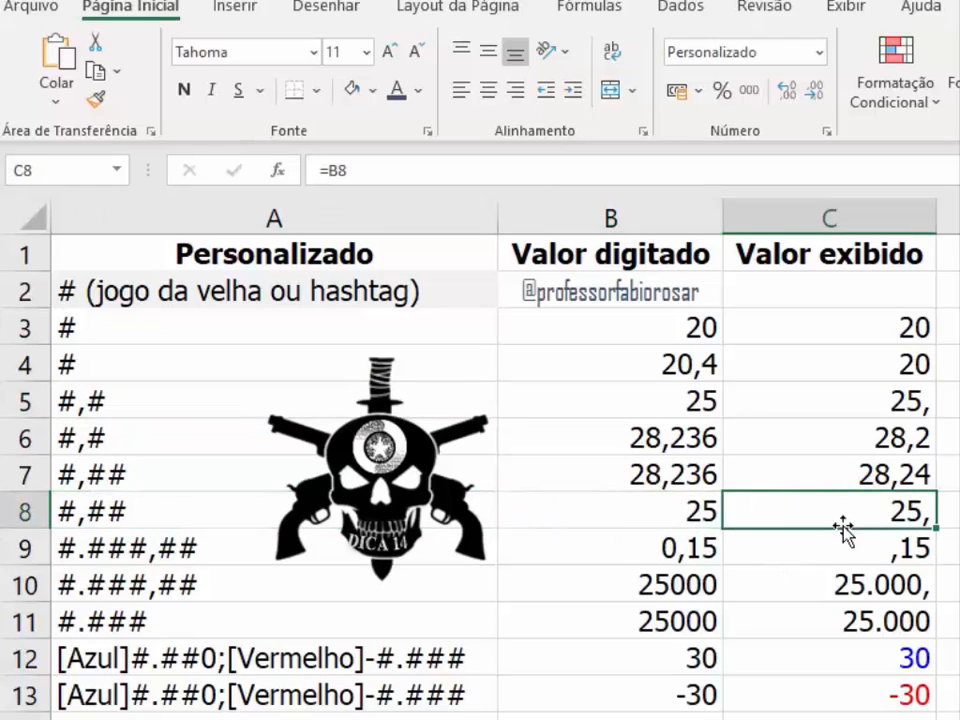
pyautogui.click(703, 508)
pyautogui.click(844, 516)
pyautogui.click(705, 508)
# Examine the thousands separator of the #.### format code in A11 against the typed and displayed values in row 11
pyautogui.click(688, 545)
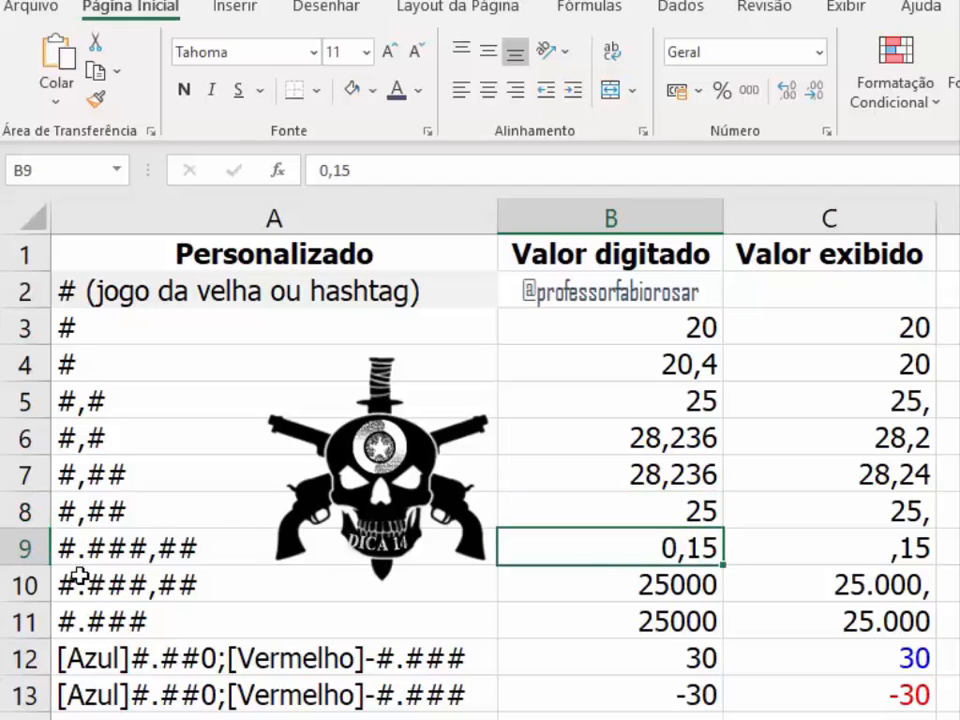
pyautogui.click(97, 617)
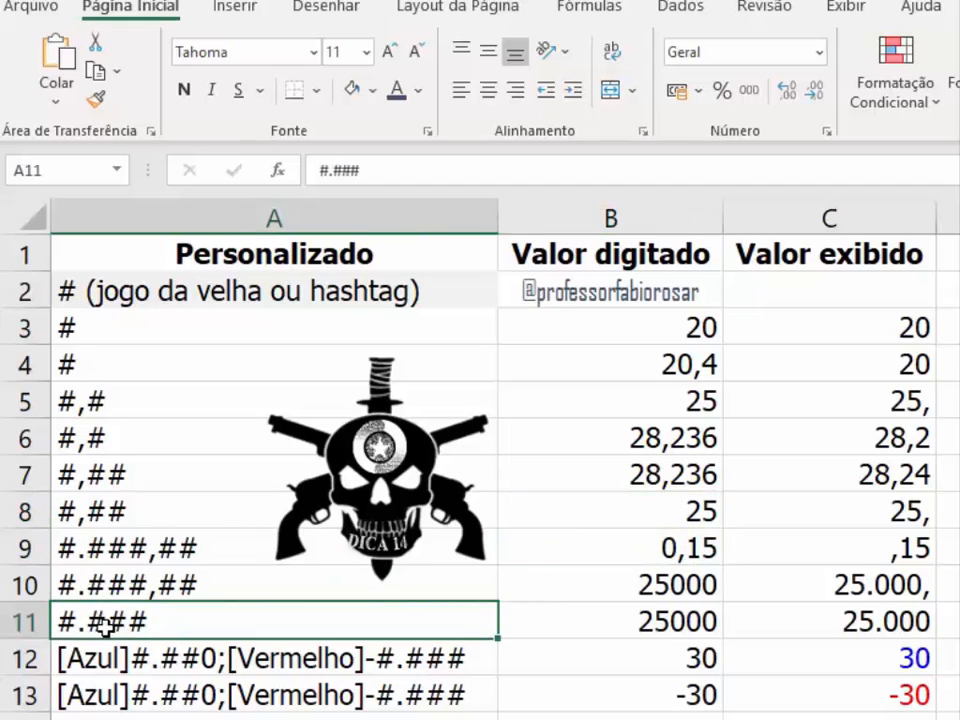
pyautogui.click(667, 623)
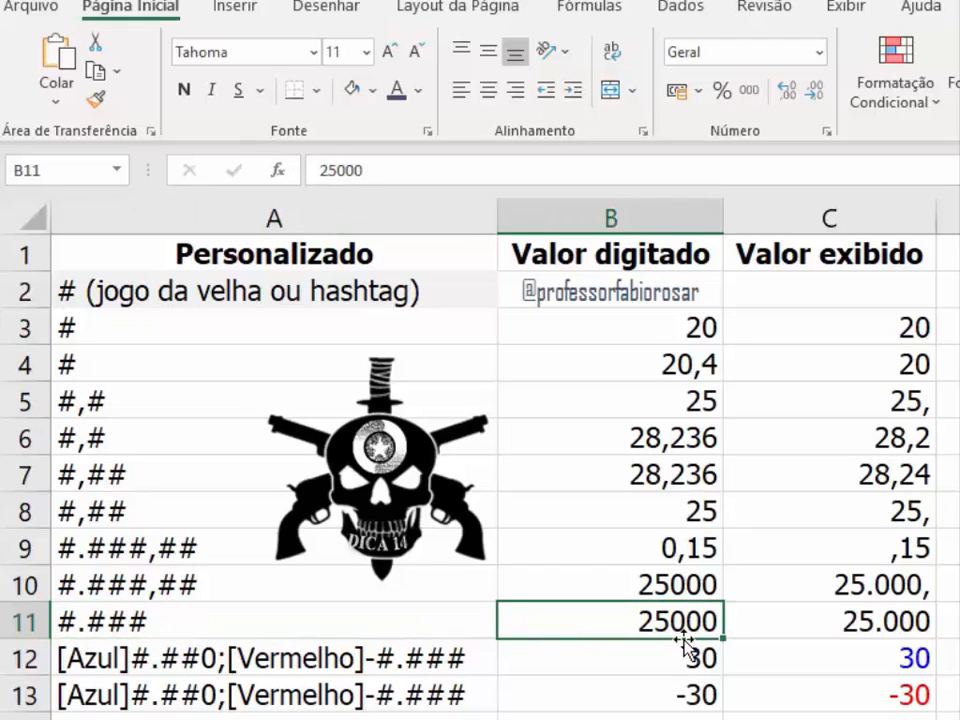
pyautogui.click(148, 648)
pyautogui.click(160, 620)
pyautogui.doubleClick(150, 622)
pyautogui.moveTo(150, 622); pyautogui.dragTo(77, 622)
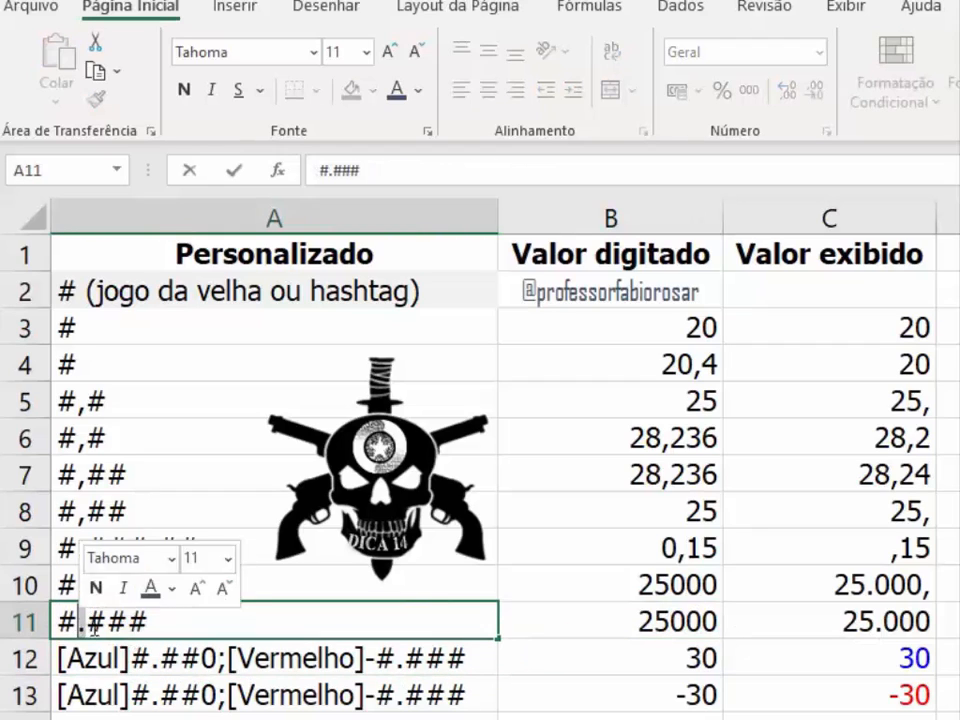
pyautogui.click(851, 624)
# Examine the decimal placeholders of the #.###,## code in A10 against the typed and displayed values in row 10
pyautogui.click(681, 576)
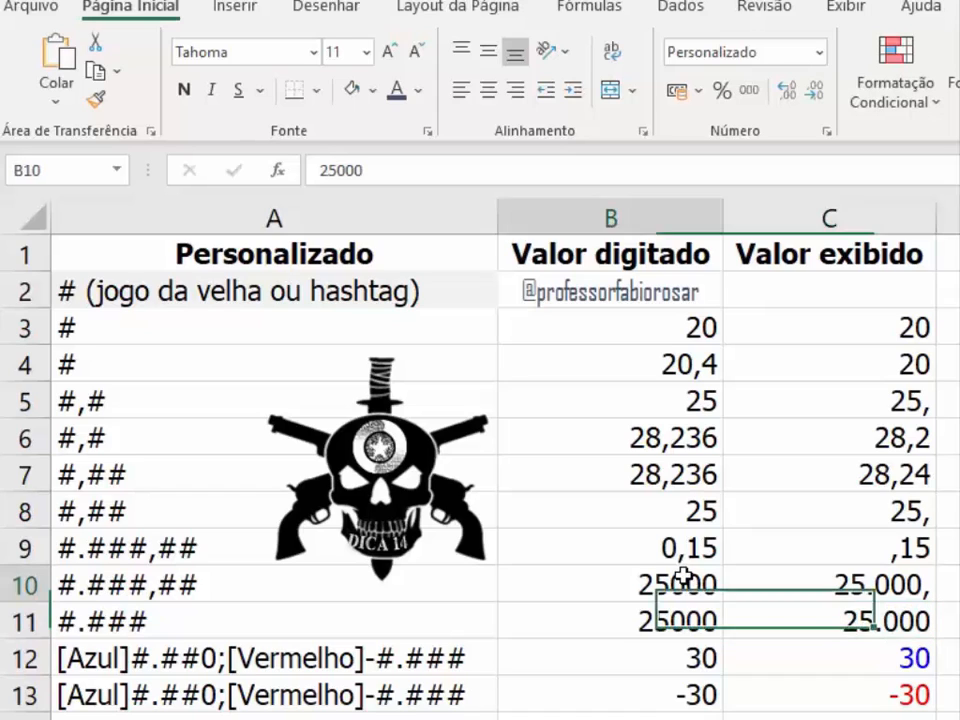
pyautogui.doubleClick(201, 587)
pyautogui.moveTo(201, 587); pyautogui.dragTo(162, 587)
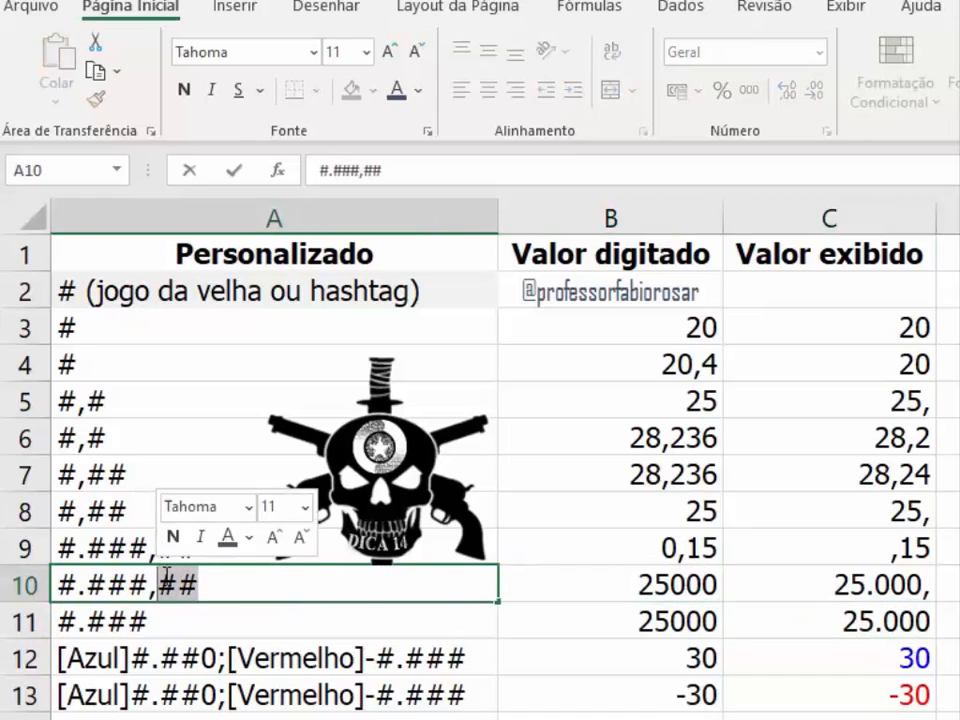
pyautogui.click(845, 591)
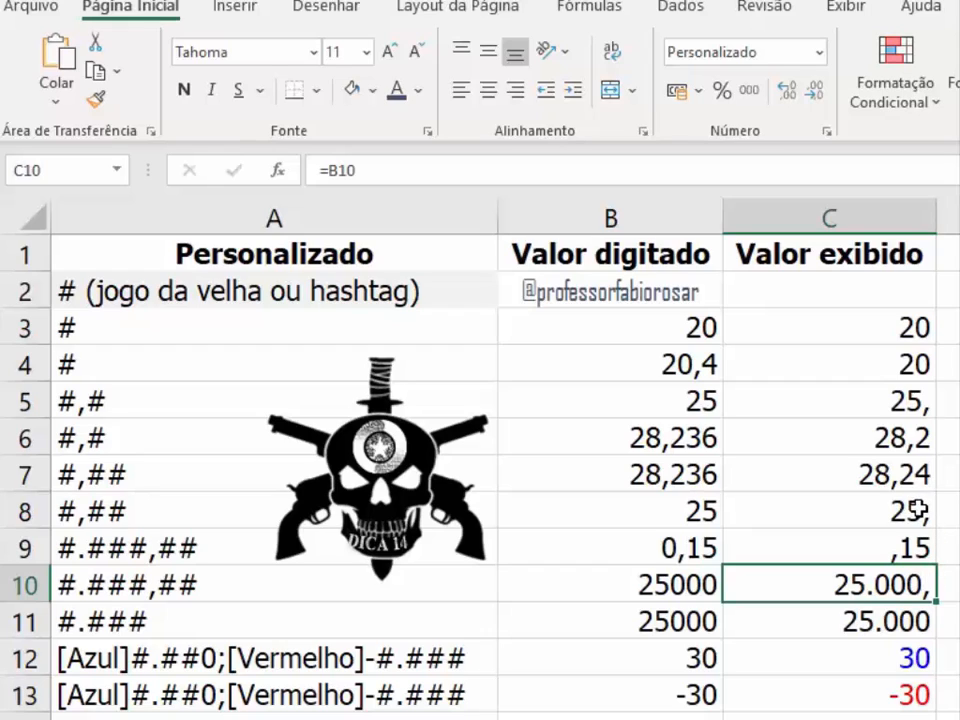
# Review the #.###,## code in row 9 and set the typed value in cell B9 to 0,001
pyautogui.click(710, 553)
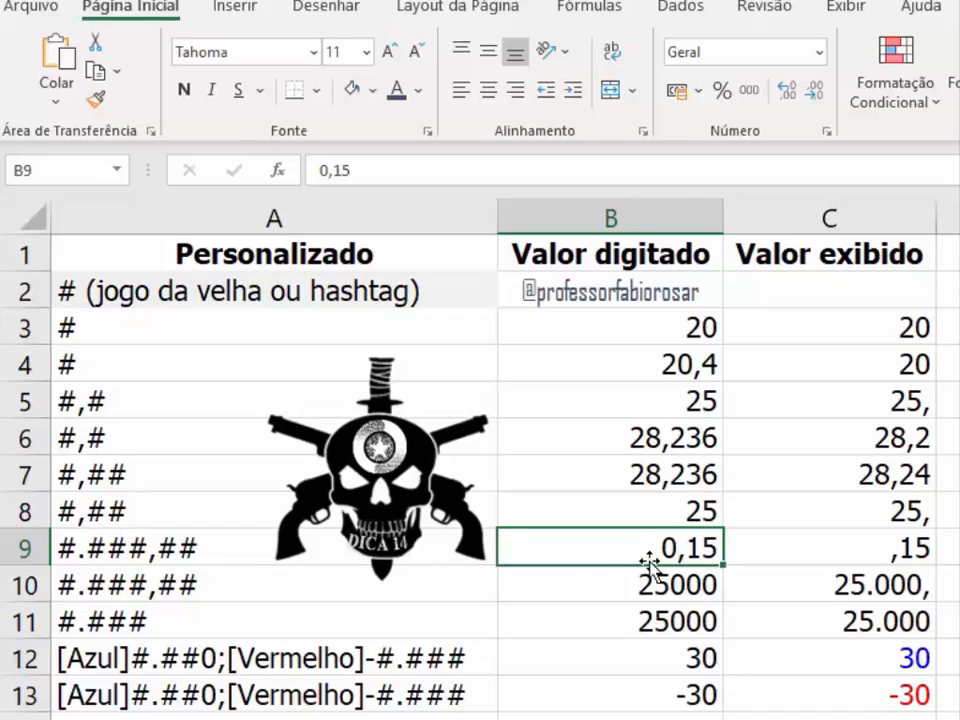
pyautogui.click(86, 545)
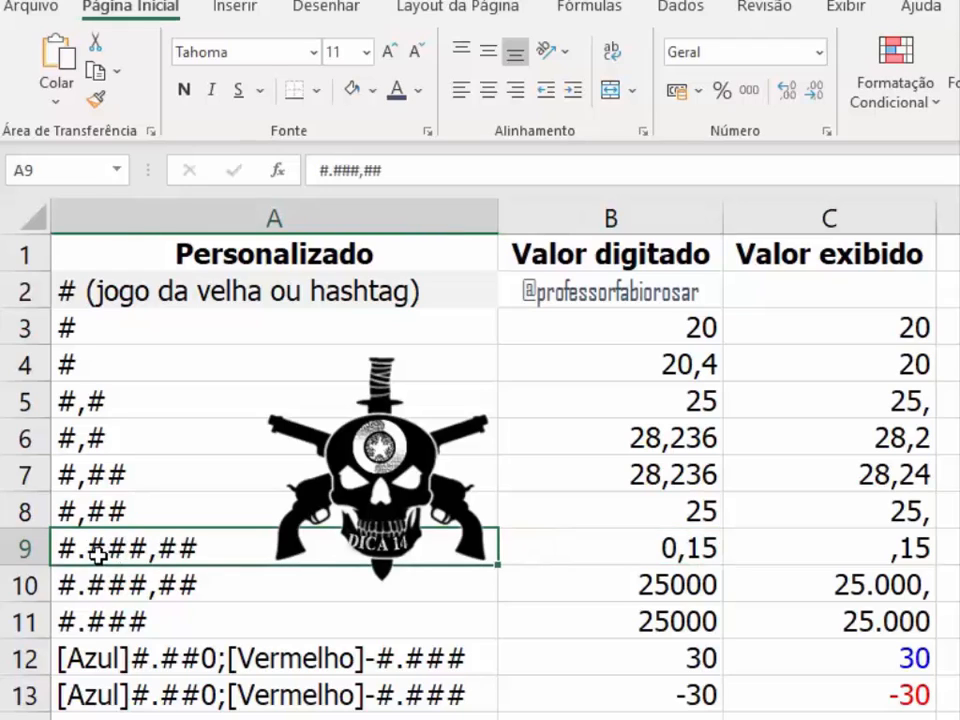
pyautogui.doubleClick(104, 550)
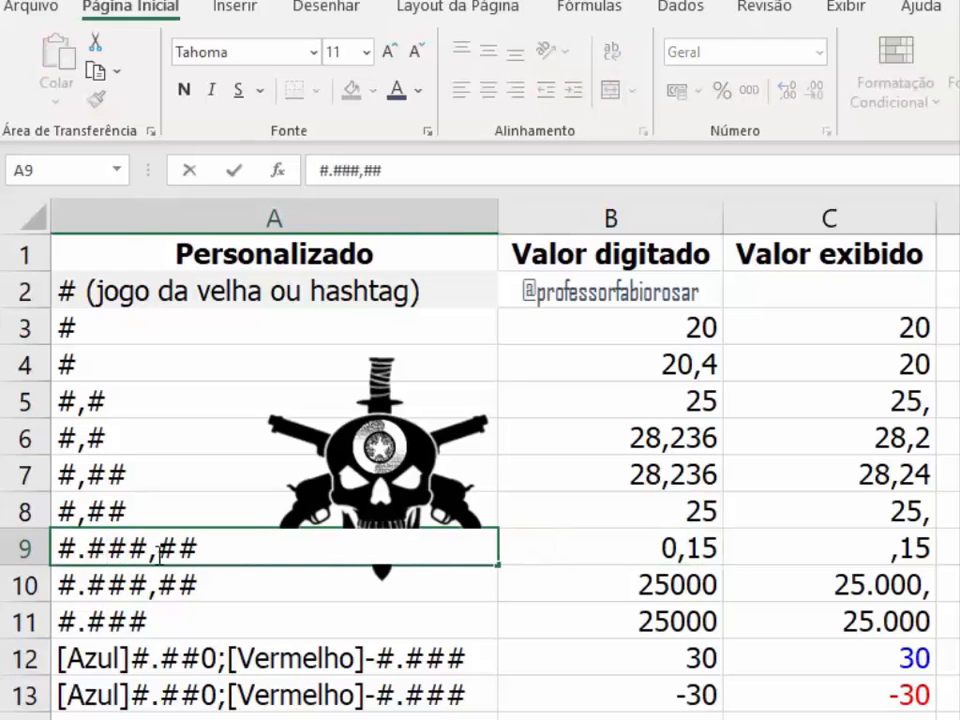
pyautogui.click(670, 549)
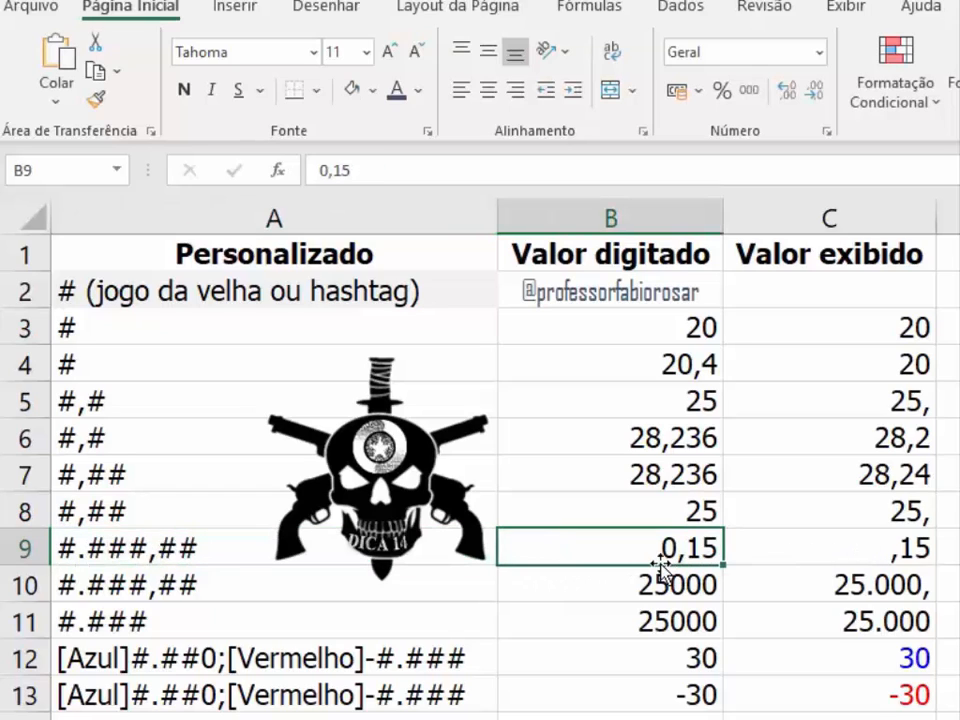
pyautogui.write('0')
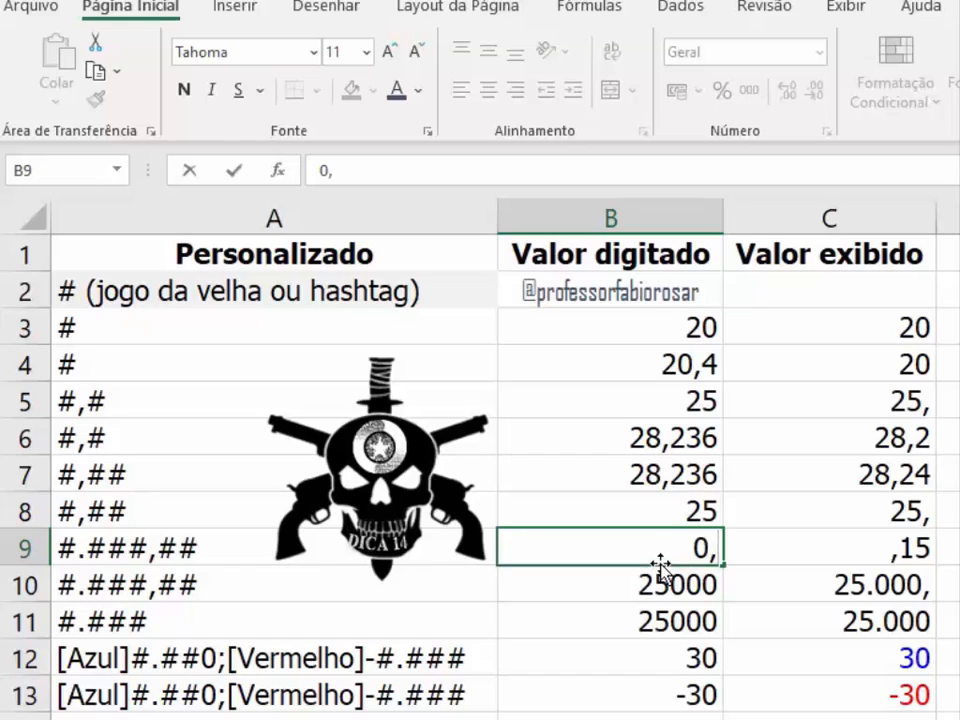
pyautogui.write('001')
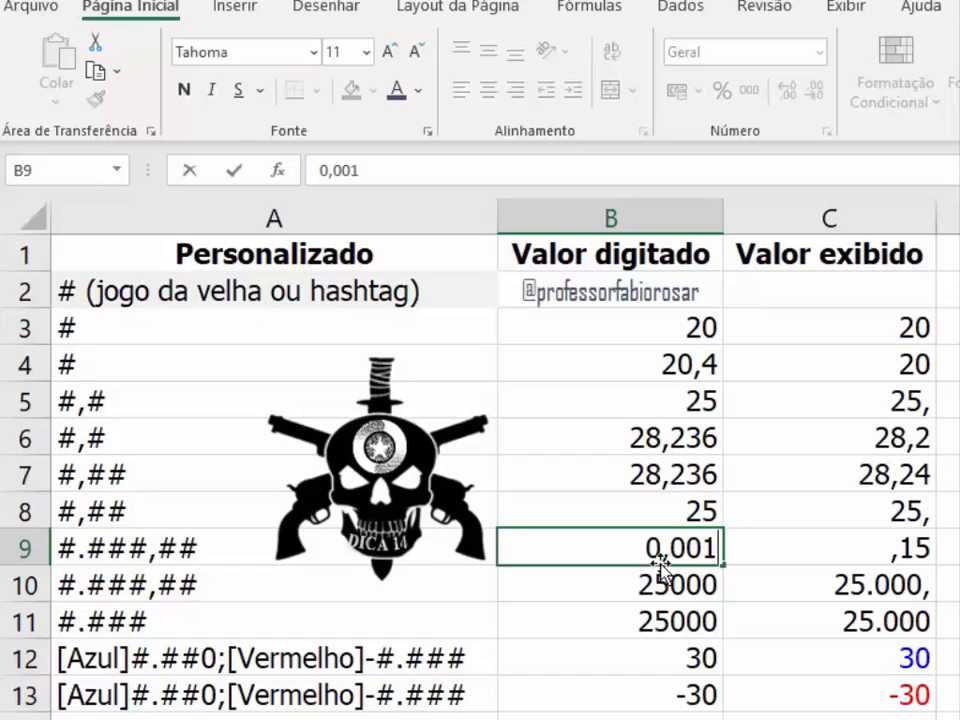
pyautogui.press('Return')
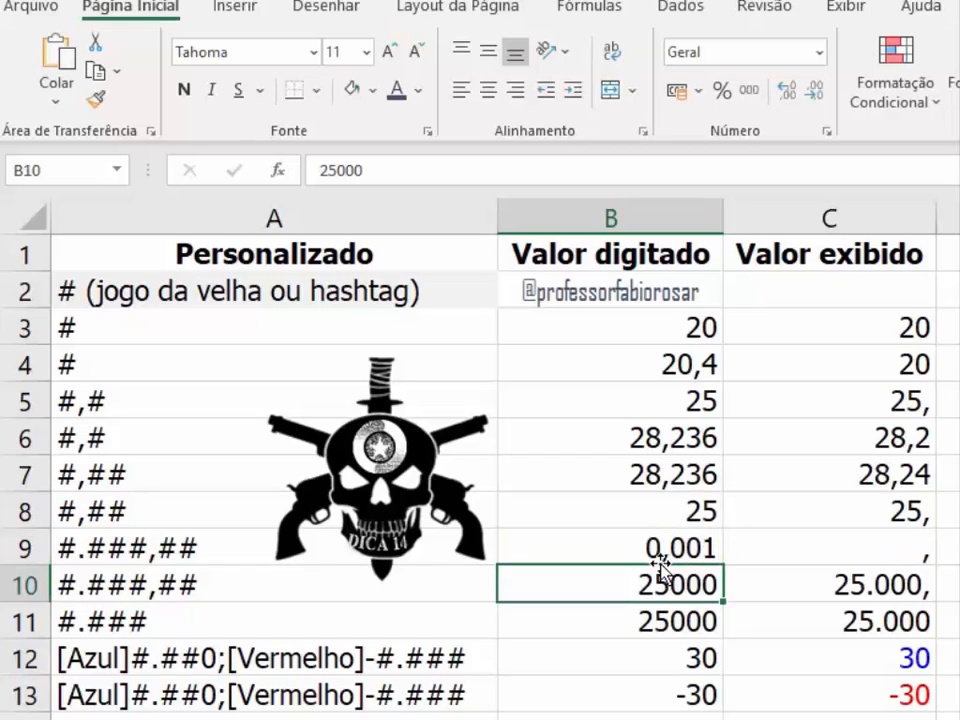
# Examine the two decimal placeholders of the #.###,## format code in A9, leaving the code unedited
pyautogui.click(148, 540)
pyautogui.doubleClick(142, 546)
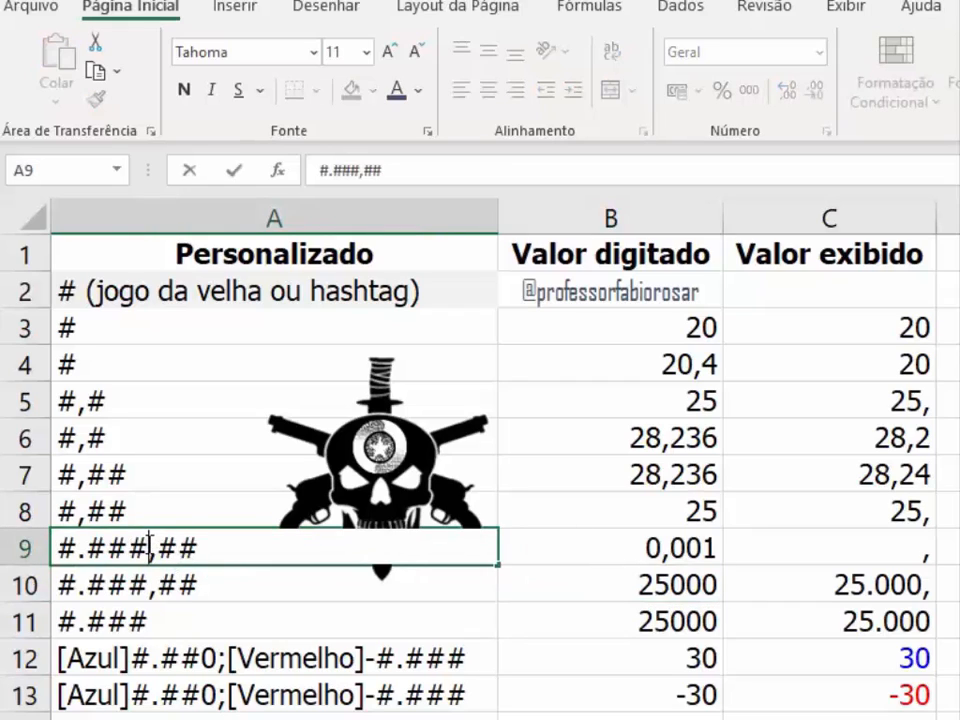
pyautogui.moveTo(148, 548); pyautogui.dragTo(199, 548)
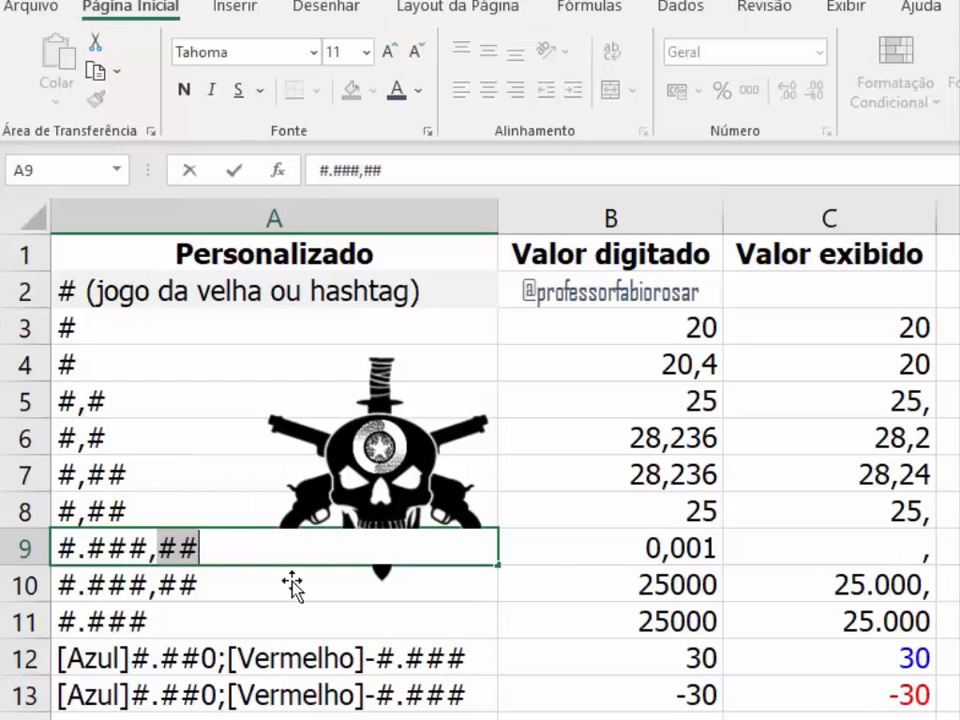
pyautogui.press('Escape')
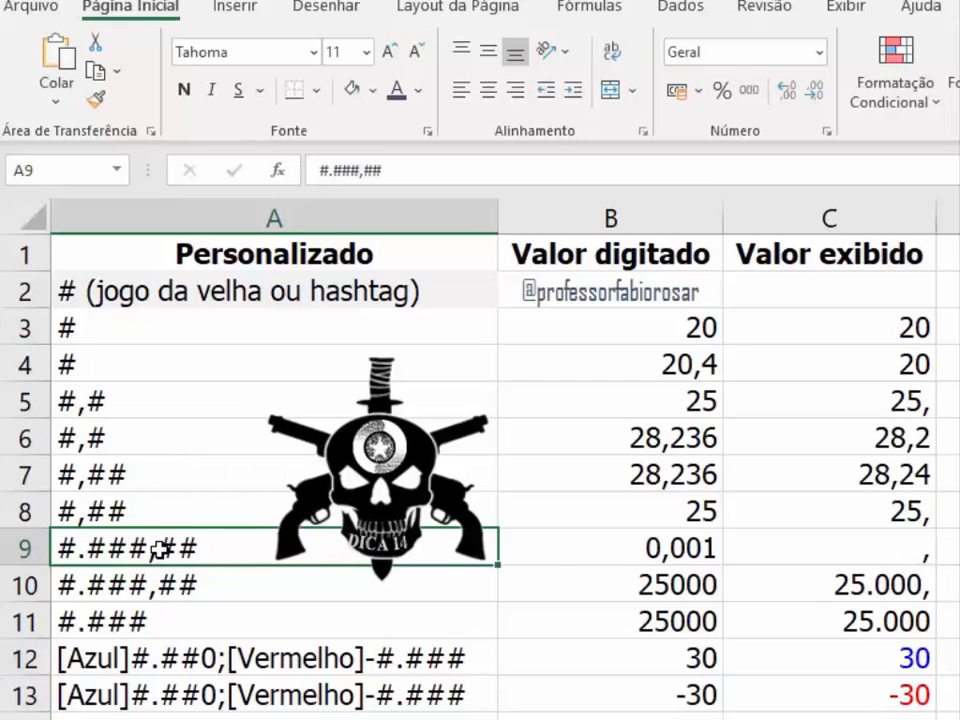
# Set the typed value in cell B9 to 0,28
pyautogui.doubleClick(690, 545)
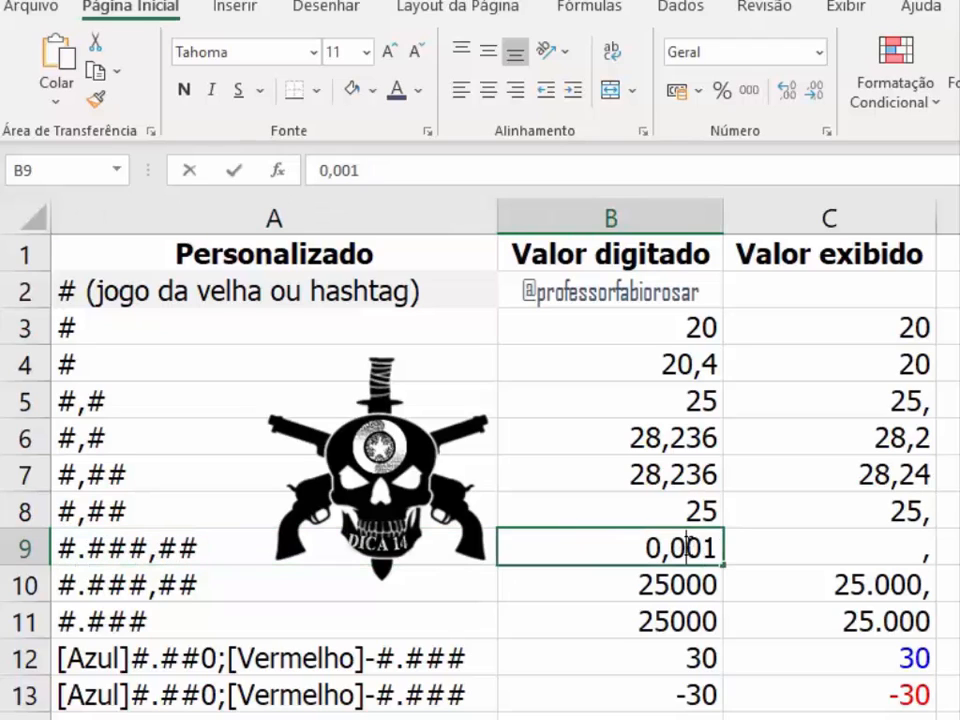
pyautogui.press('Return')
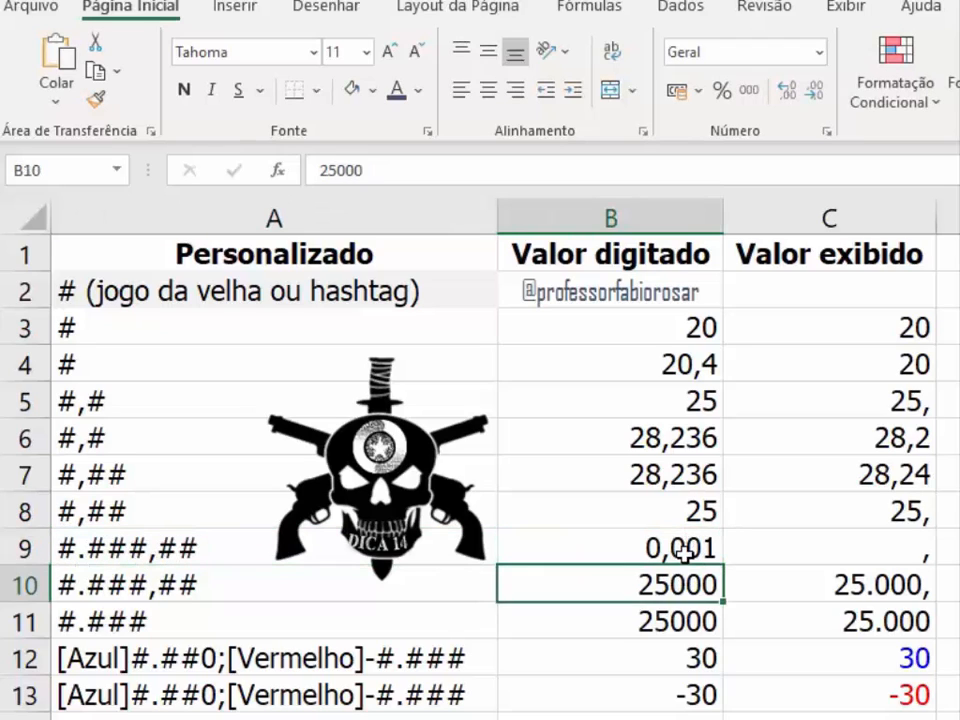
pyautogui.click(683, 548)
pyautogui.write('0,28')
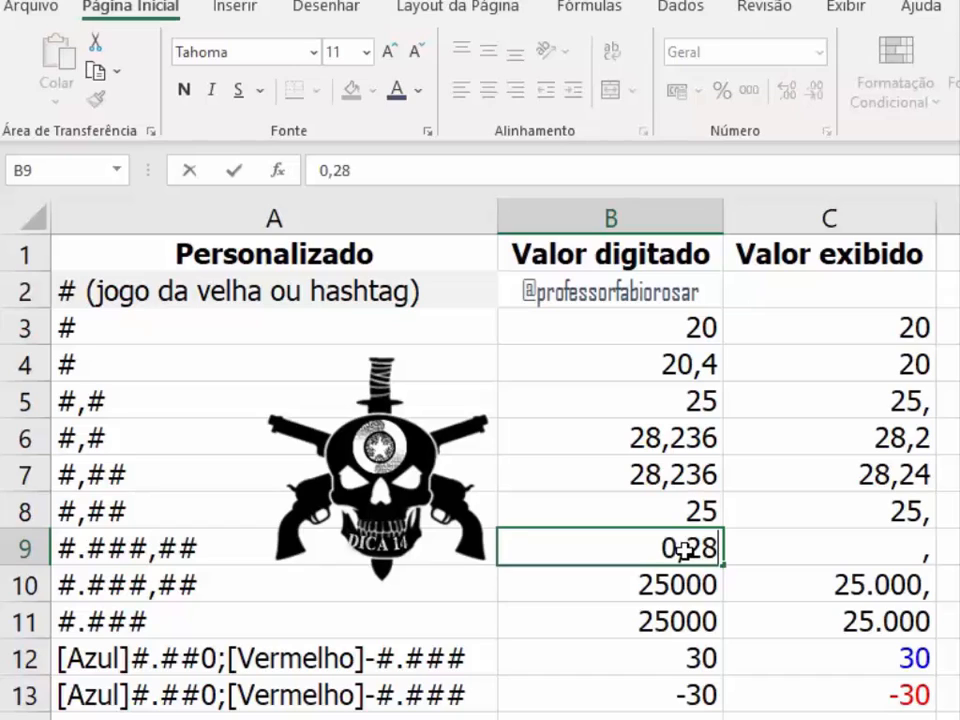
pyautogui.press('Return')
# Set the typed value in cell B9 to 0,238 and select its displayed value in C9
pyautogui.click(683, 548)
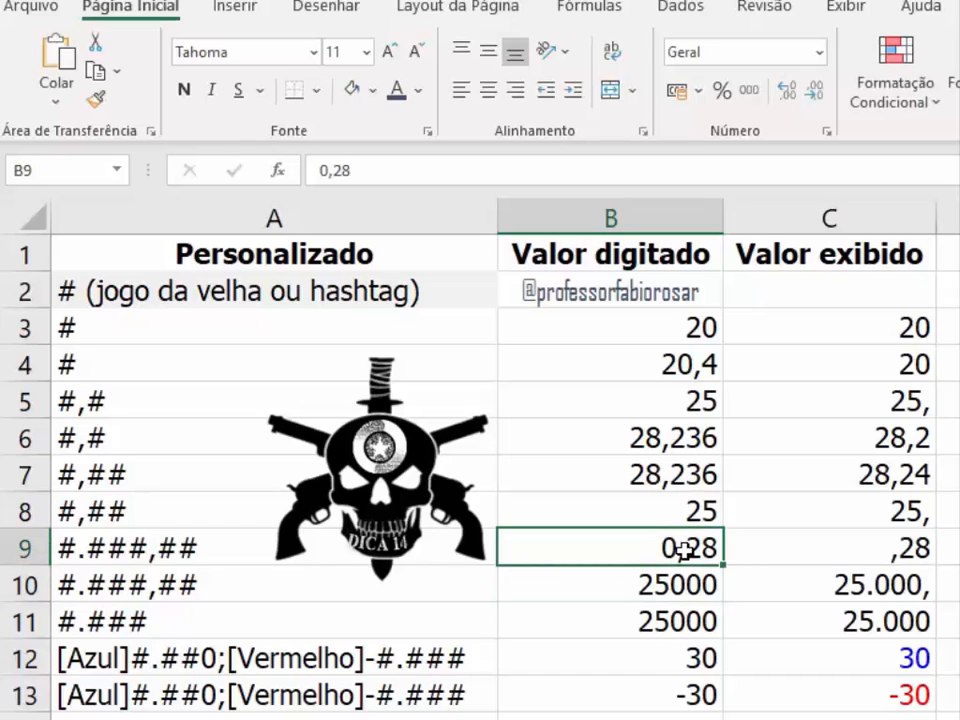
pyautogui.write('0,238')
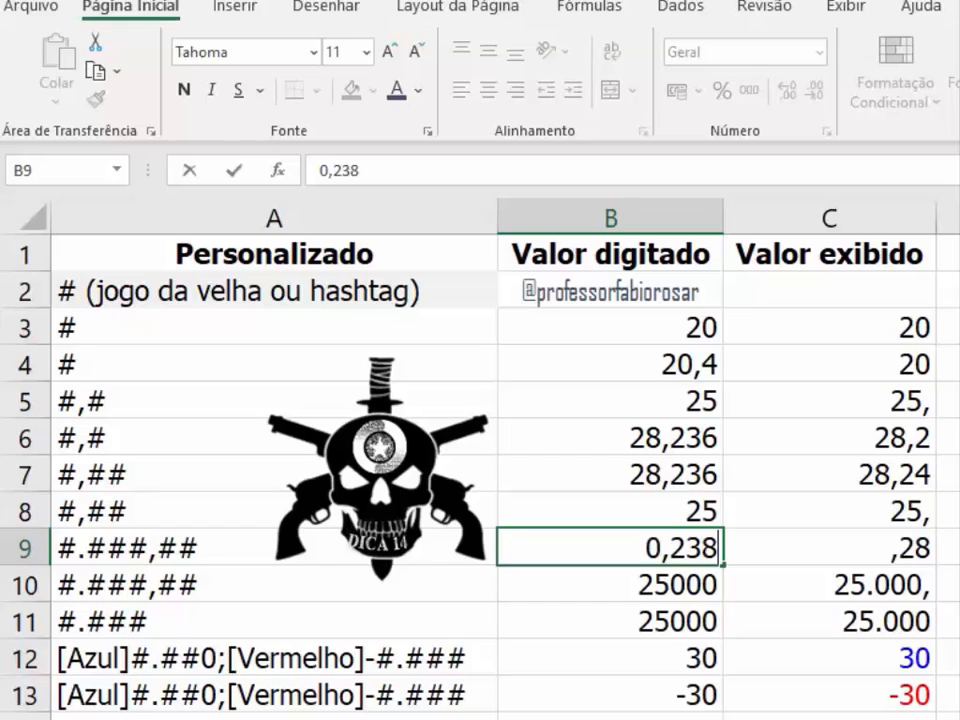
pyautogui.press('Return')
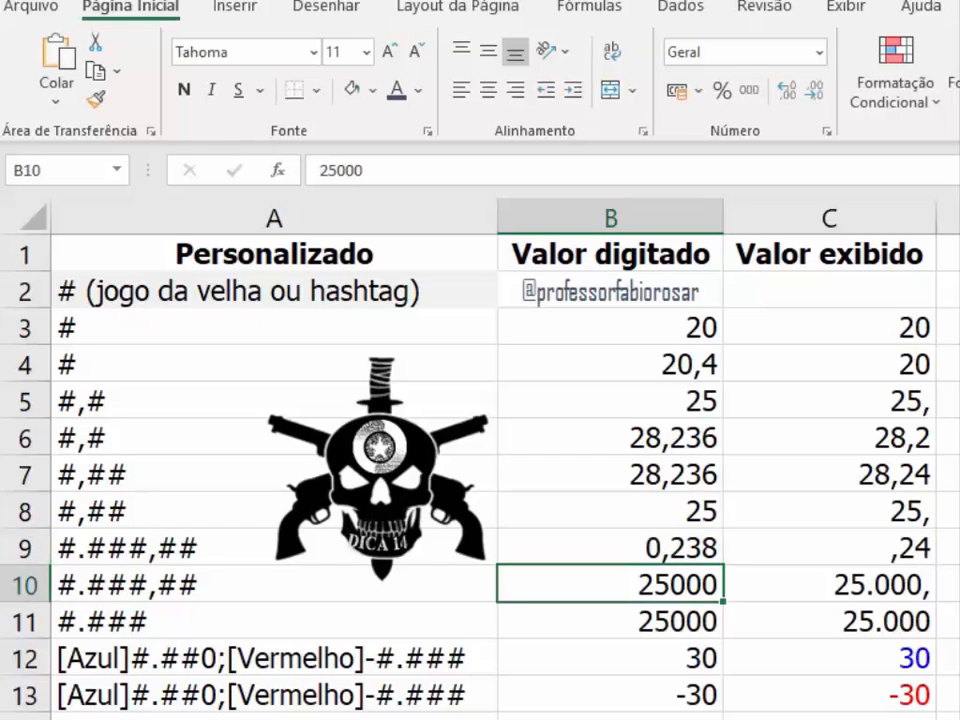
pyautogui.press('Up')
pyautogui.press('Right')
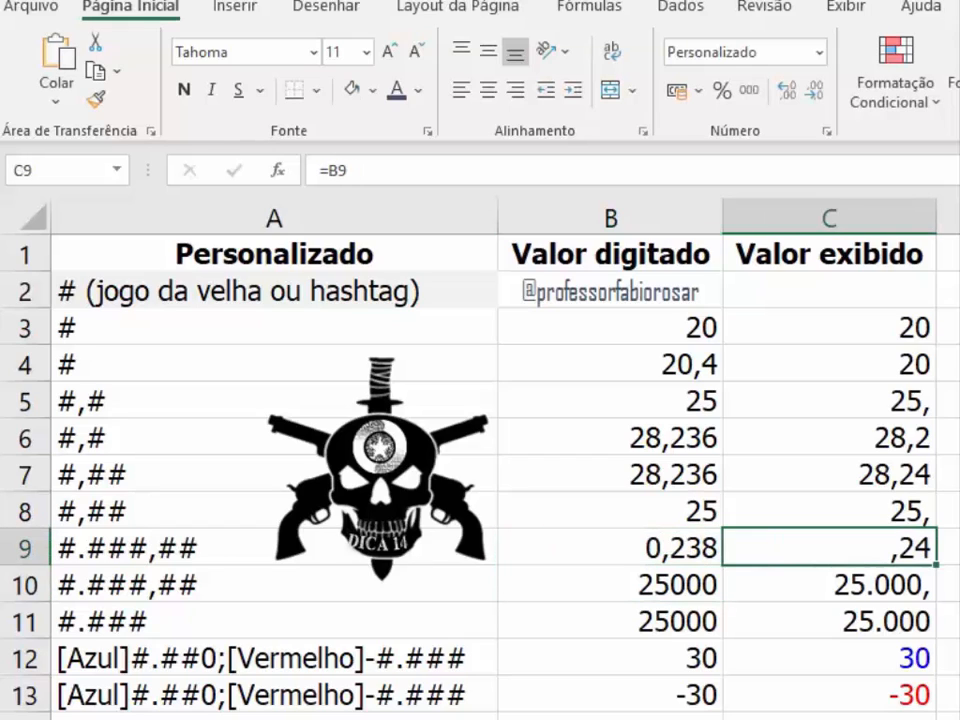
# Compare the typed and displayed values in row 9 with the #.###,## code in A9 and the codes above it
pyautogui.press('Left')
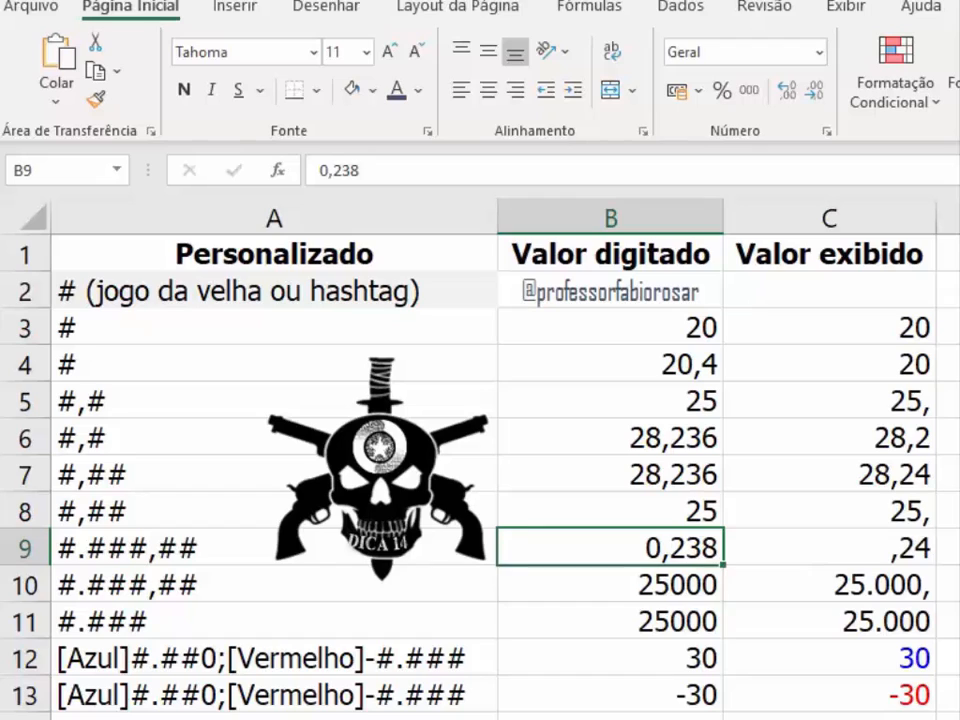
pyautogui.press('Right')
pyautogui.press('Left')
pyautogui.press('Left')
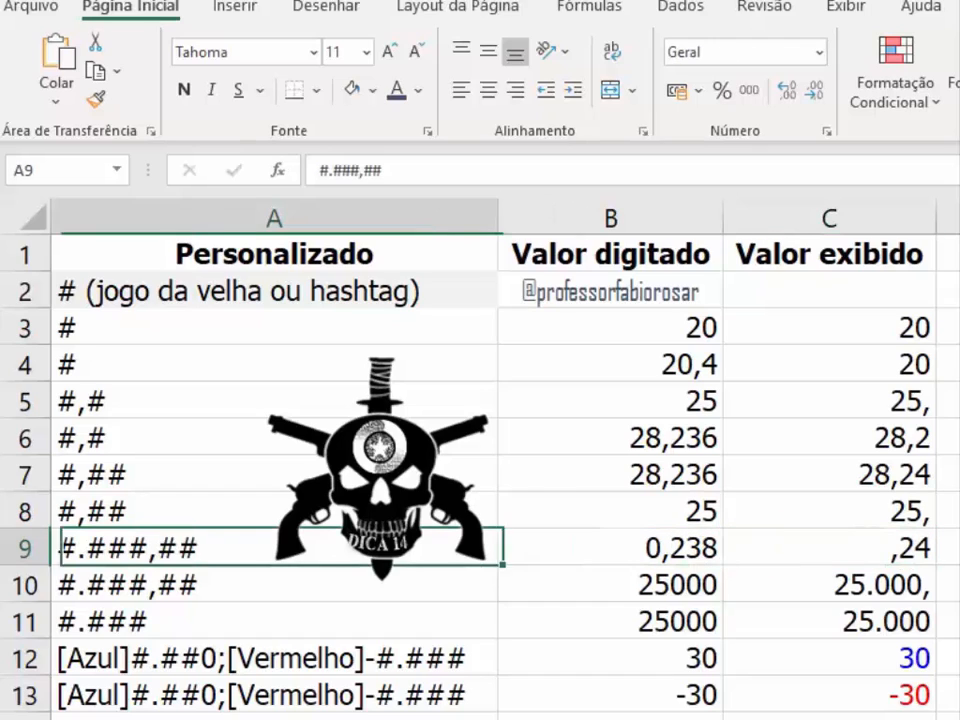
pyautogui.press('Up')
pyautogui.press('Up')
pyautogui.press('Up')
pyautogui.press('Up')
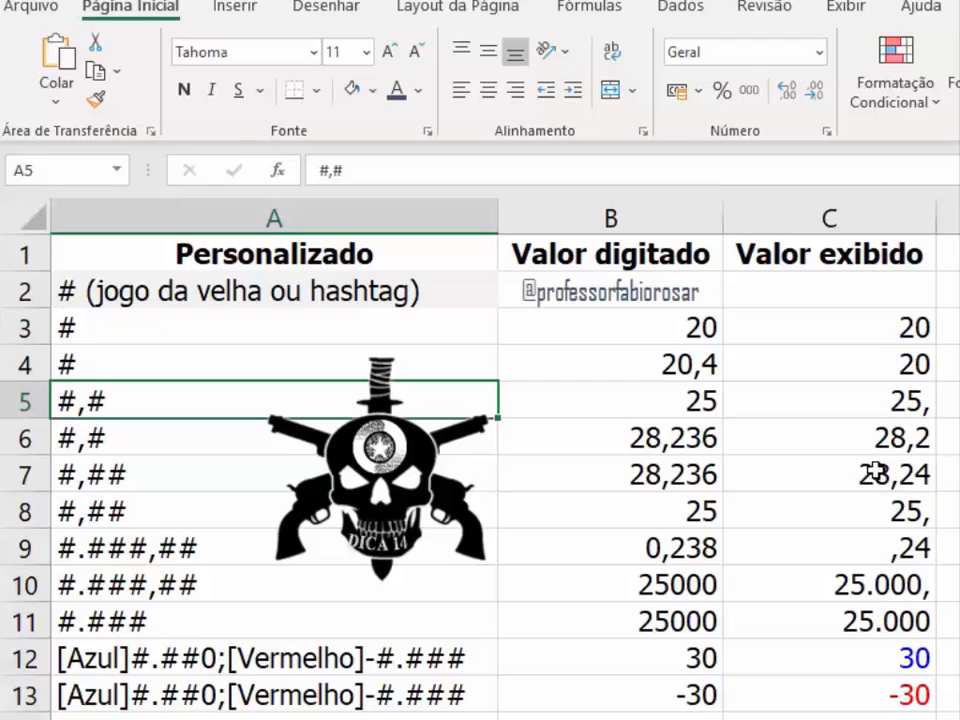
# Compare the [Azul]#.##0;[Vermelho]-#.### color codes in A12 and A13 and look at the typed value beside them
pyautogui.click(433, 660)
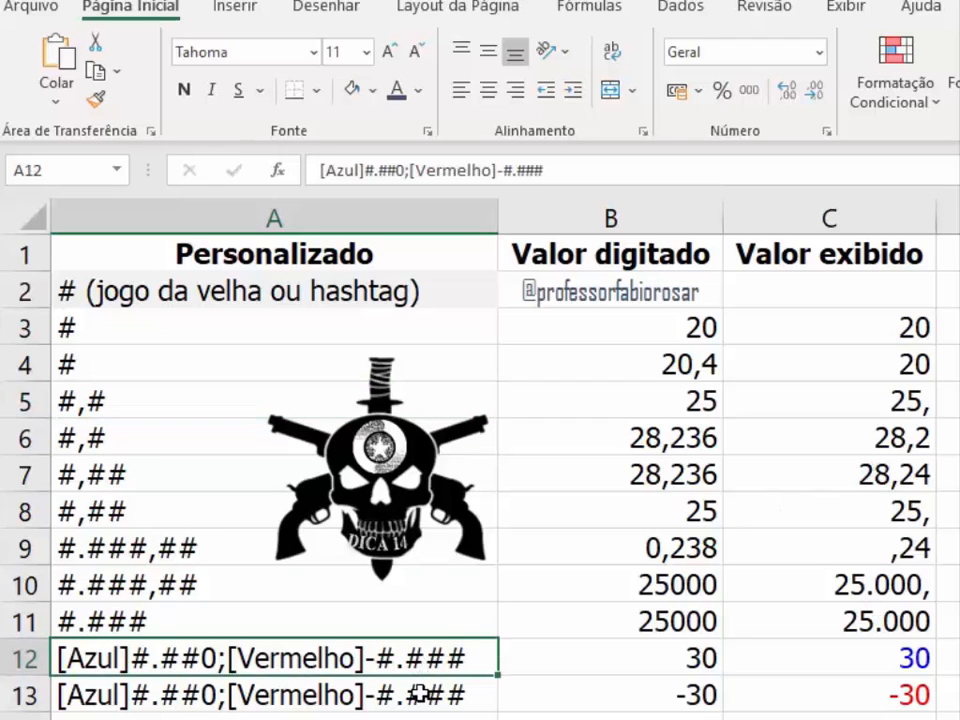
pyautogui.click(439, 690)
pyautogui.click(439, 668)
pyautogui.click(432, 688)
pyautogui.click(435, 670)
pyautogui.click(438, 686)
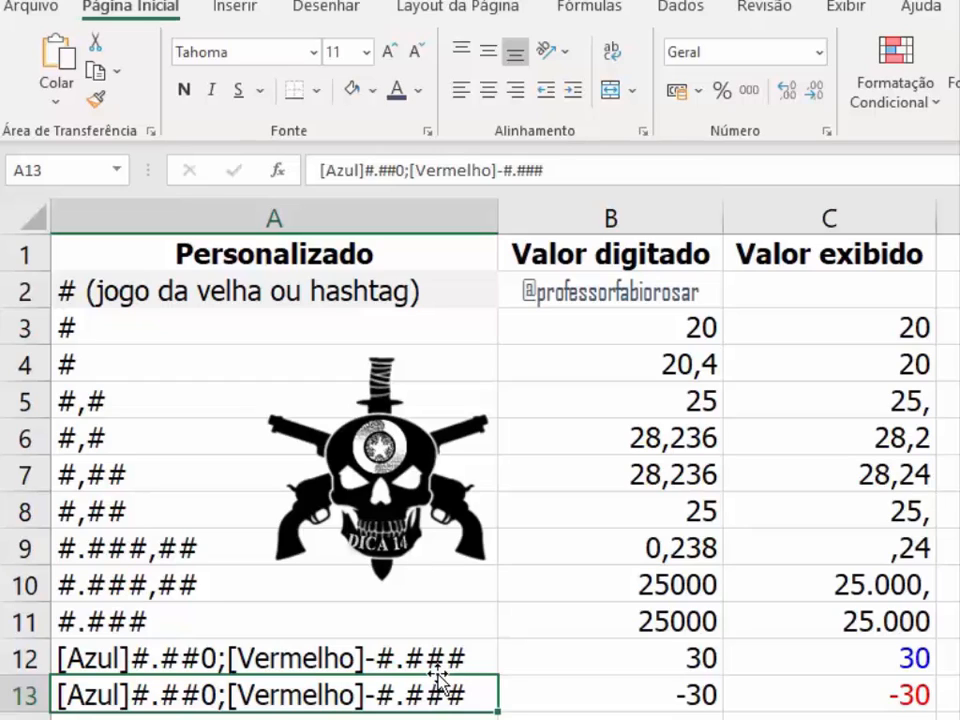
pyautogui.click(647, 668)
# Examine the [Azul] positive section and the [Vermelho] negative section of the code in A12, leaving the code unedited
pyautogui.click(208, 658)
pyautogui.doubleClick(206, 658)
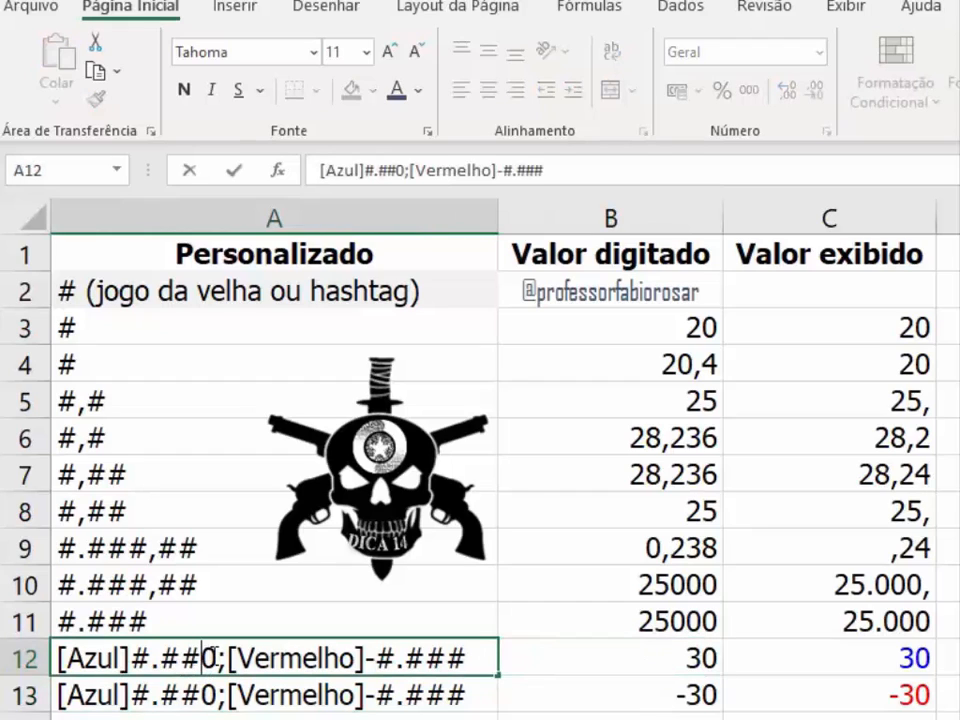
pyautogui.moveTo(216, 658); pyautogui.dragTo(62, 654)
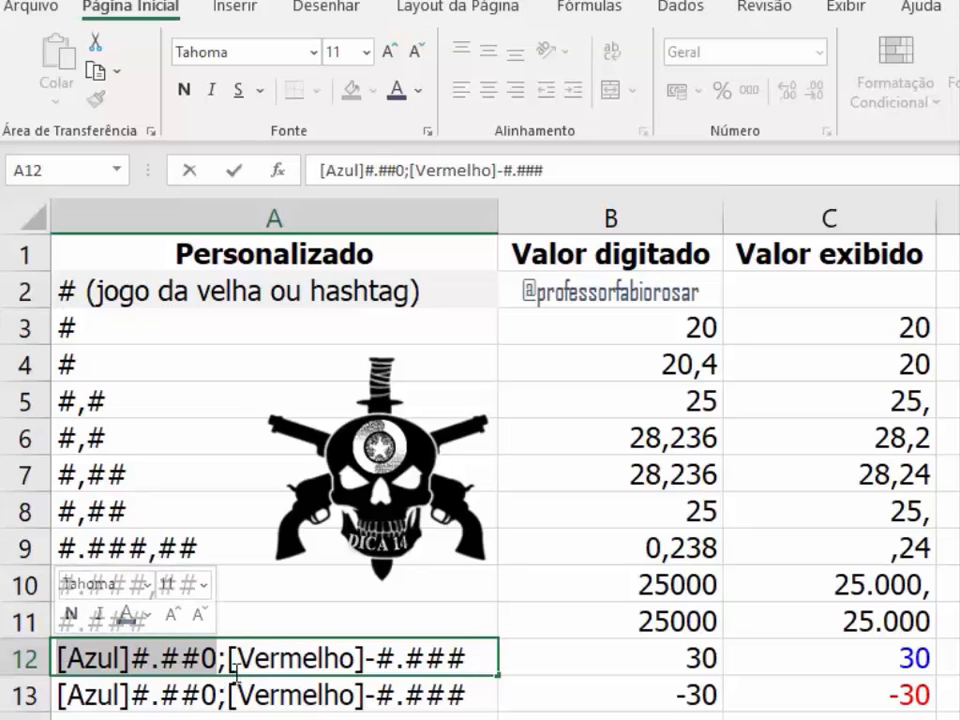
pyautogui.moveTo(228, 662); pyautogui.dragTo(377, 658)
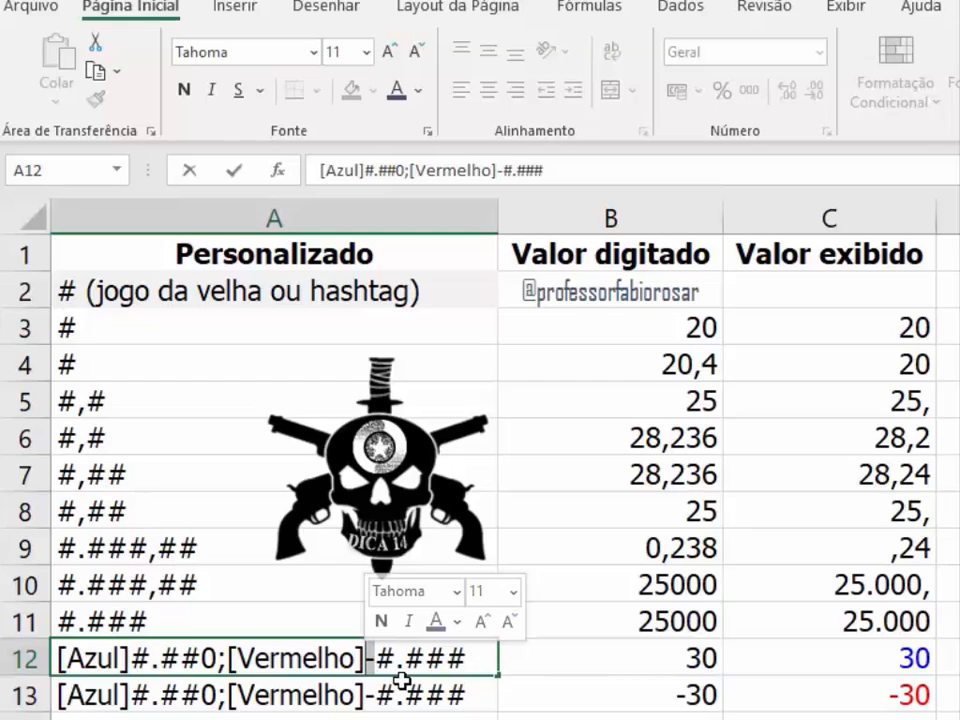
pyautogui.press('Escape')
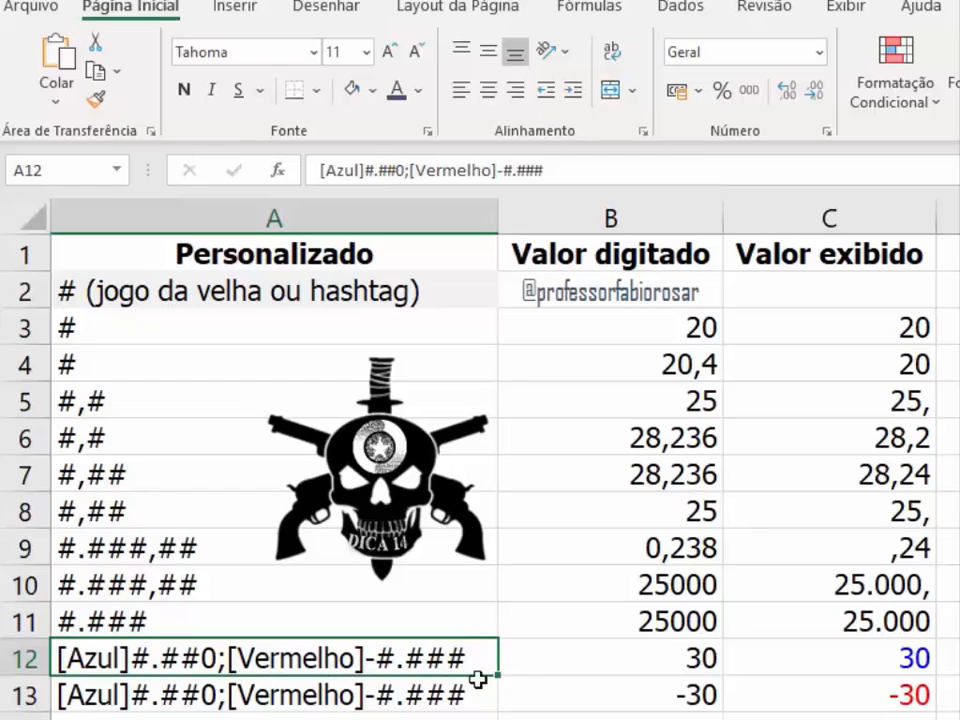
# Check the typed values in B12 and B13, and inspect the custom number format of C12 without changing it
pyautogui.click(678, 657)
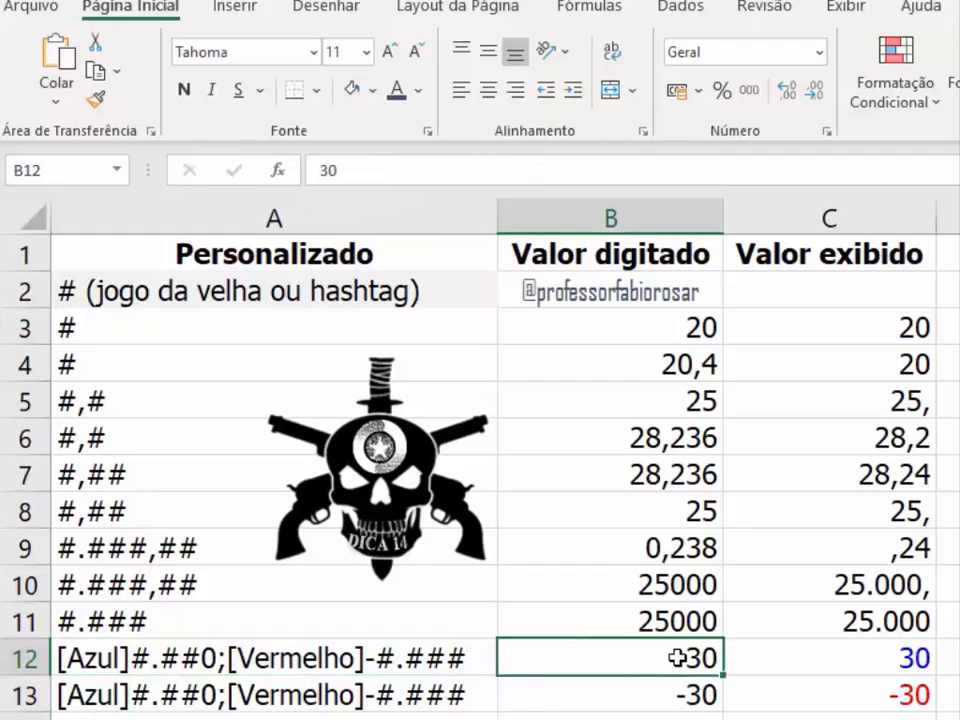
pyautogui.click(690, 693)
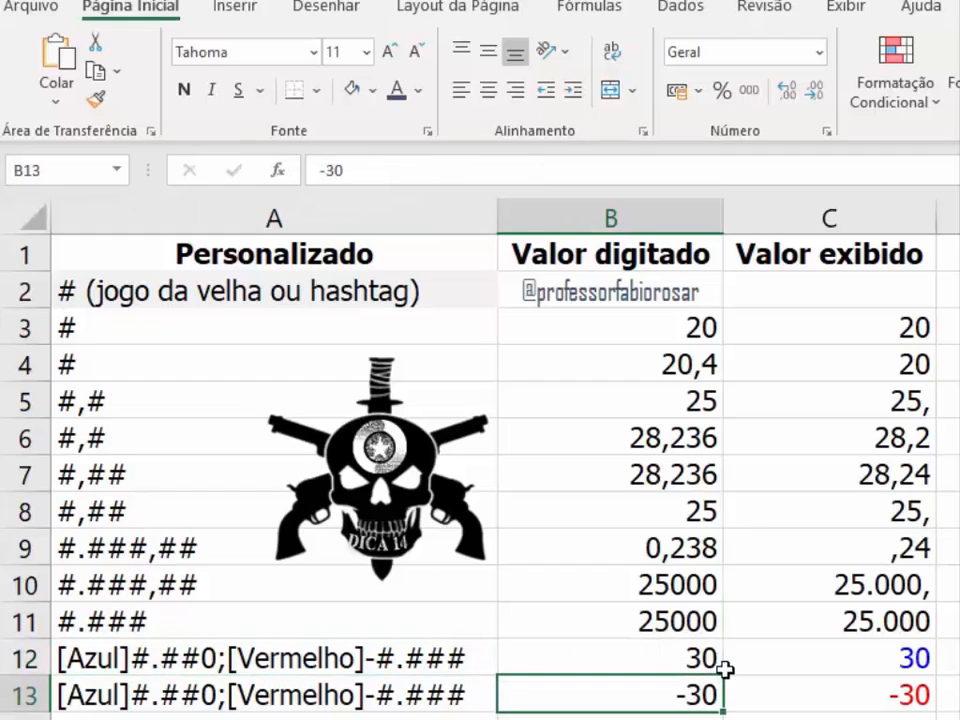
pyautogui.click(465, 657)
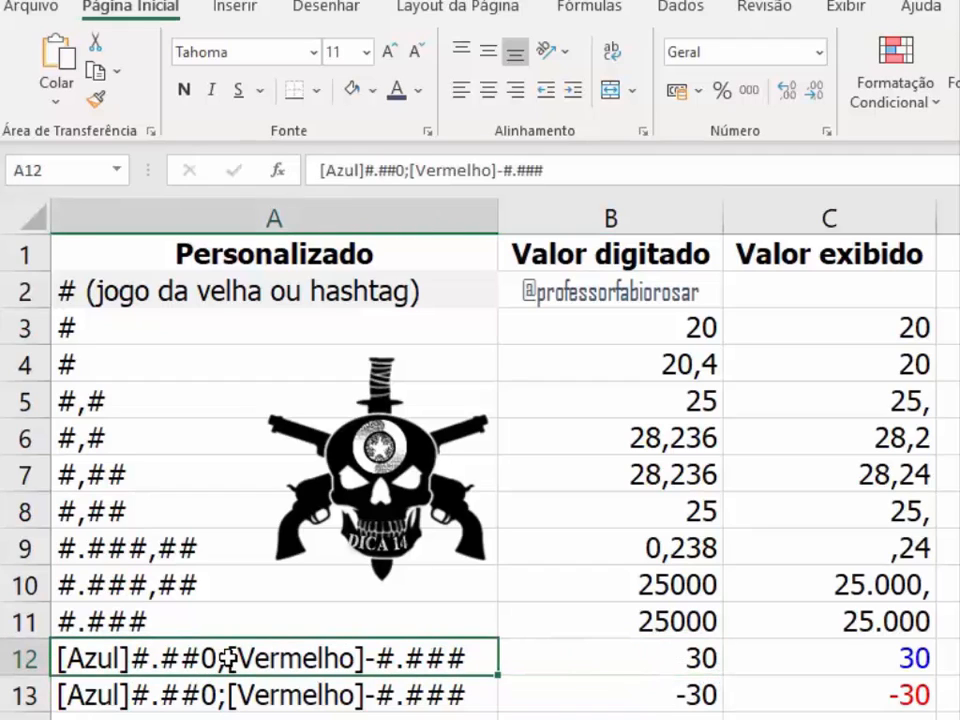
pyautogui.click(855, 659)
pyautogui.click(826, 135)
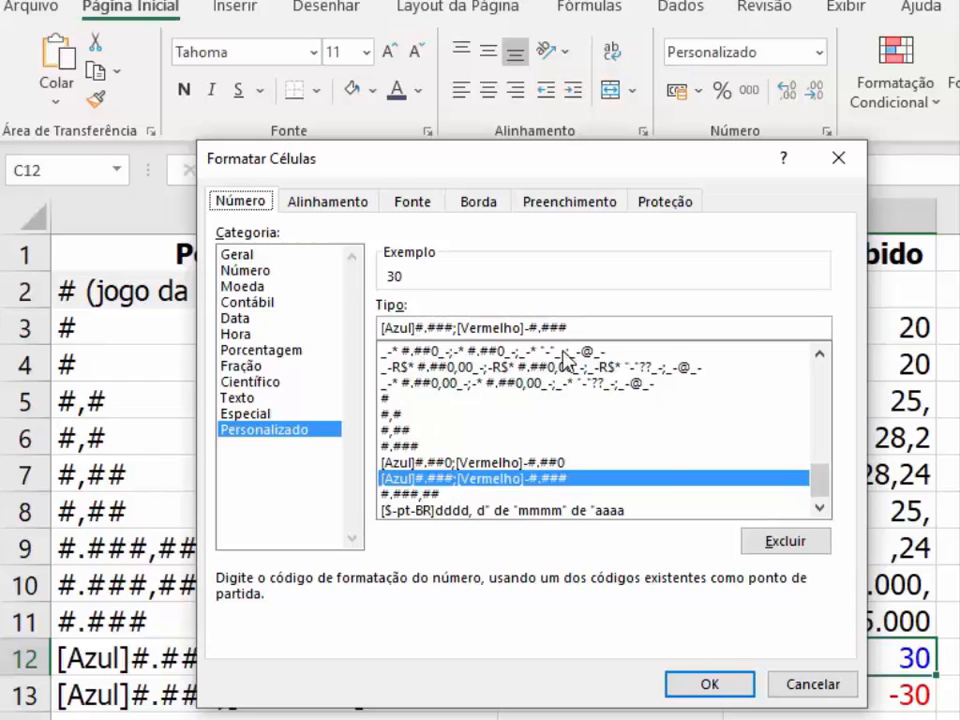
pyautogui.click(813, 684)
# Change the custom number format of C13 to [Azul]#.###;[Verde]-#.### so negative values use green
pyautogui.click(879, 696)
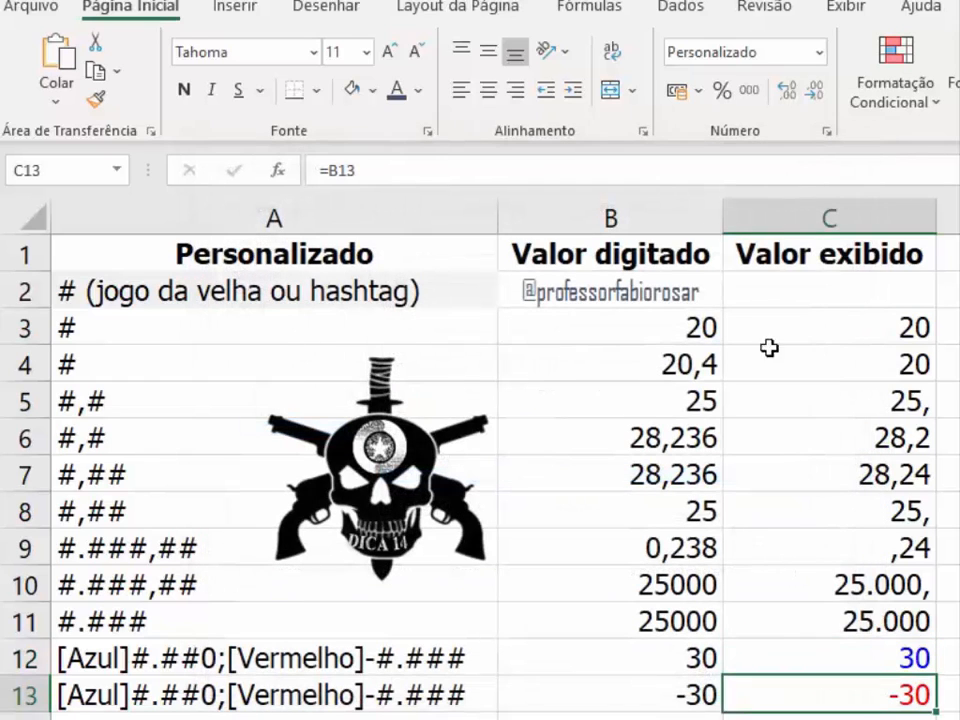
pyautogui.click(829, 136)
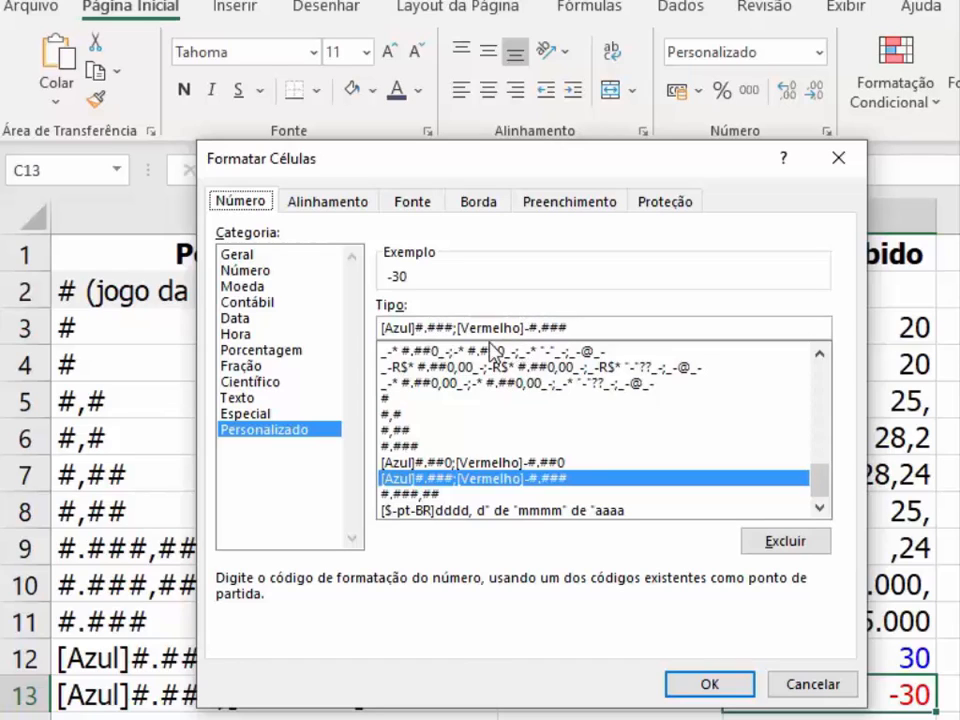
pyautogui.click(523, 327)
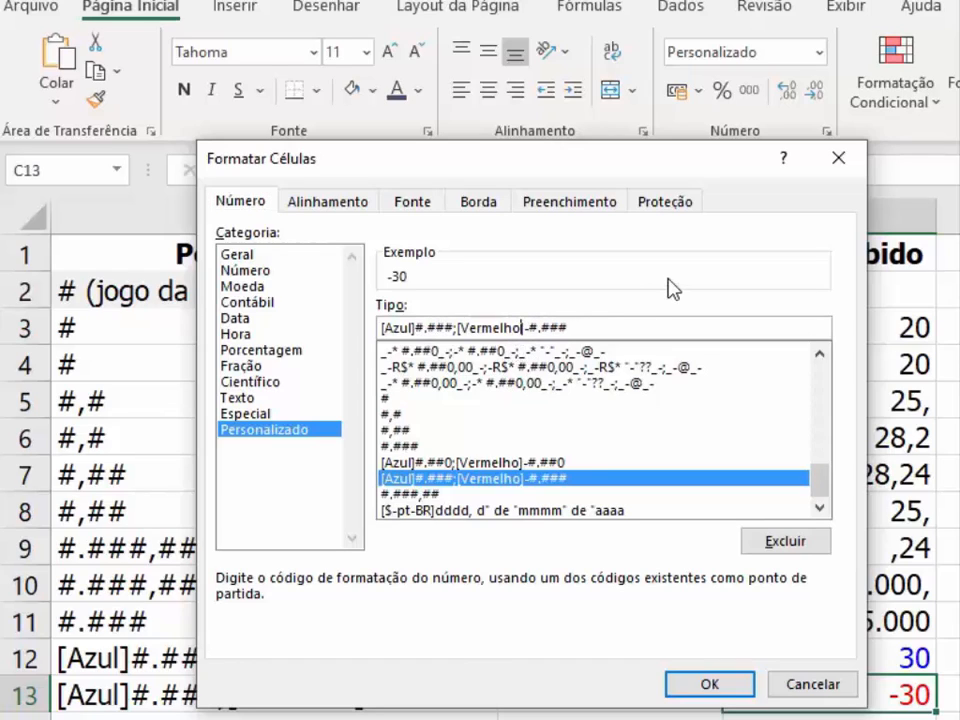
pyautogui.press('BackSpace')
pyautogui.press('BackSpace')
pyautogui.press('BackSpace')
pyautogui.press('BackSpace')
pyautogui.press('BackSpace')
pyautogui.press('BackSpace')
pyautogui.press('BackSpace')
pyautogui.press('BackSpace')
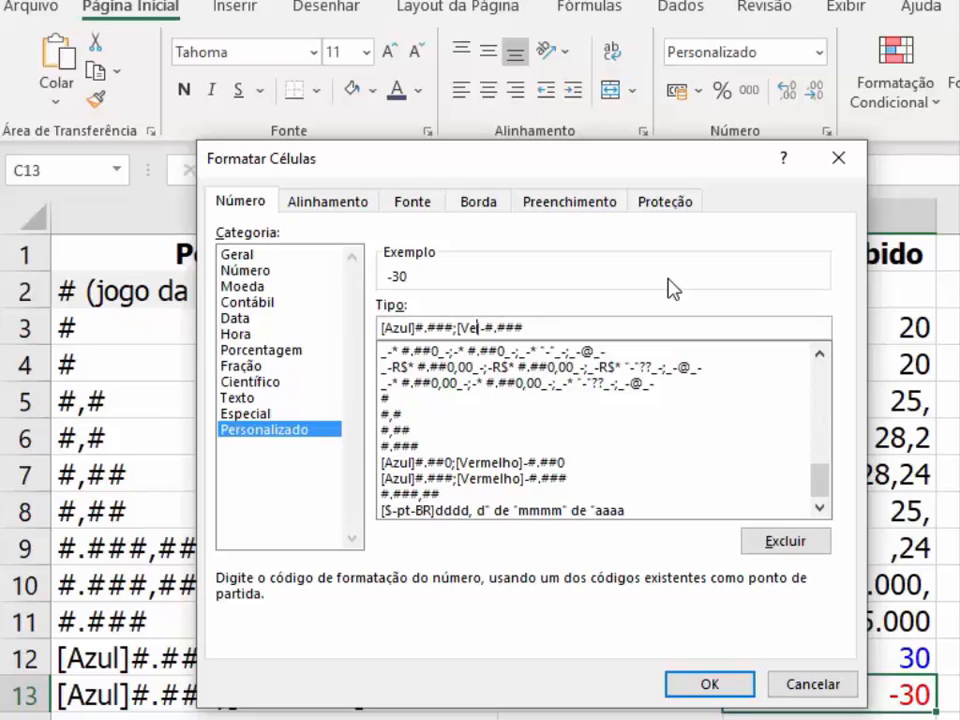
pyautogui.write('Verde]')
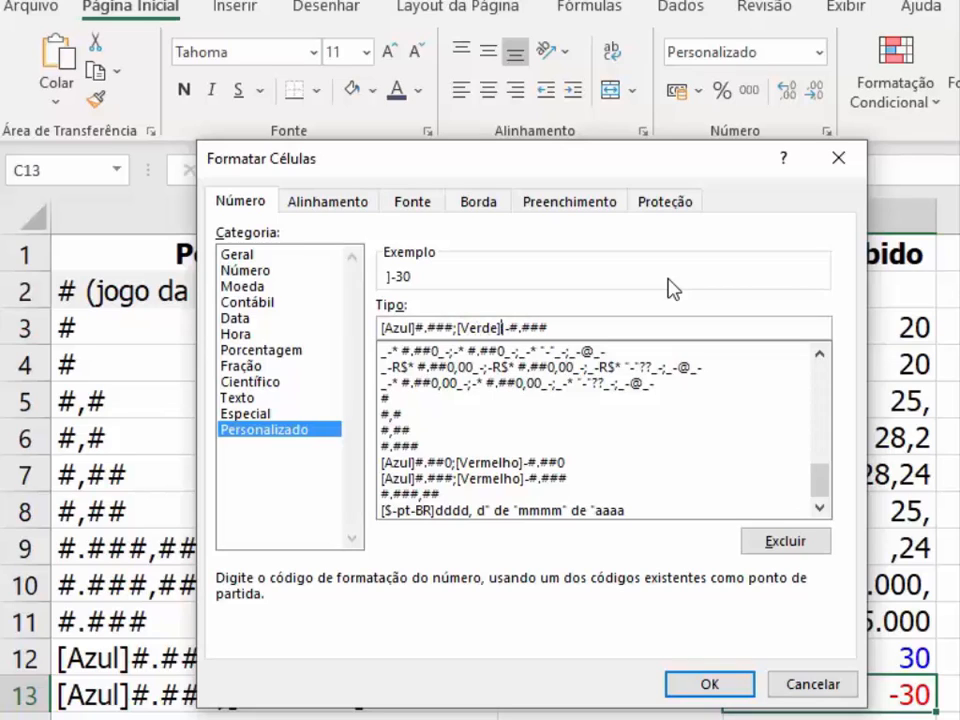
pyautogui.press('BackSpace')
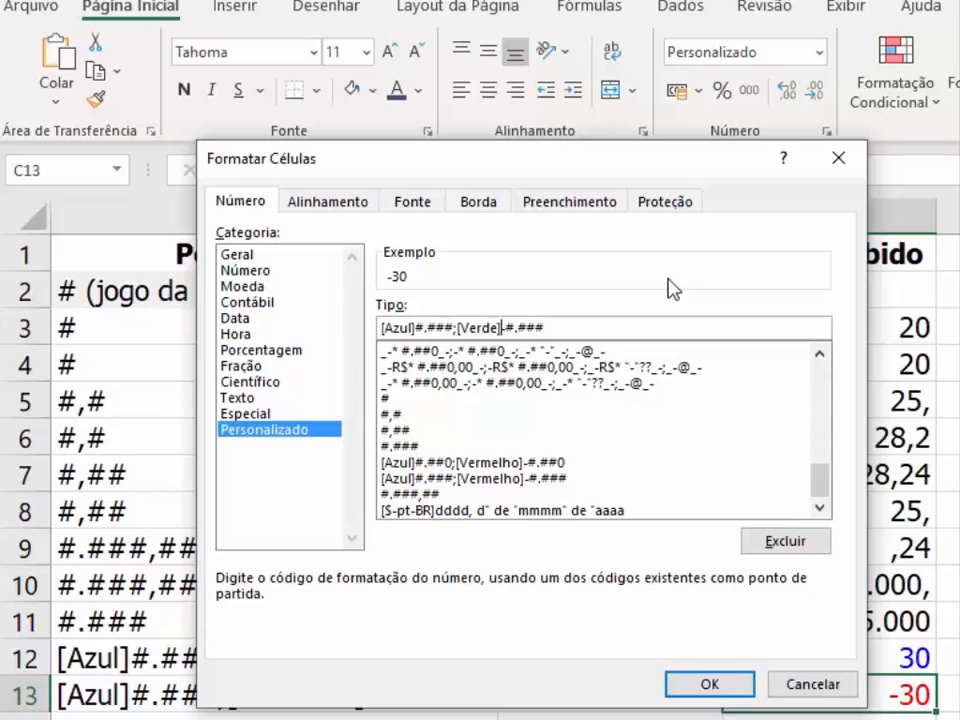
pyautogui.click(705, 688)
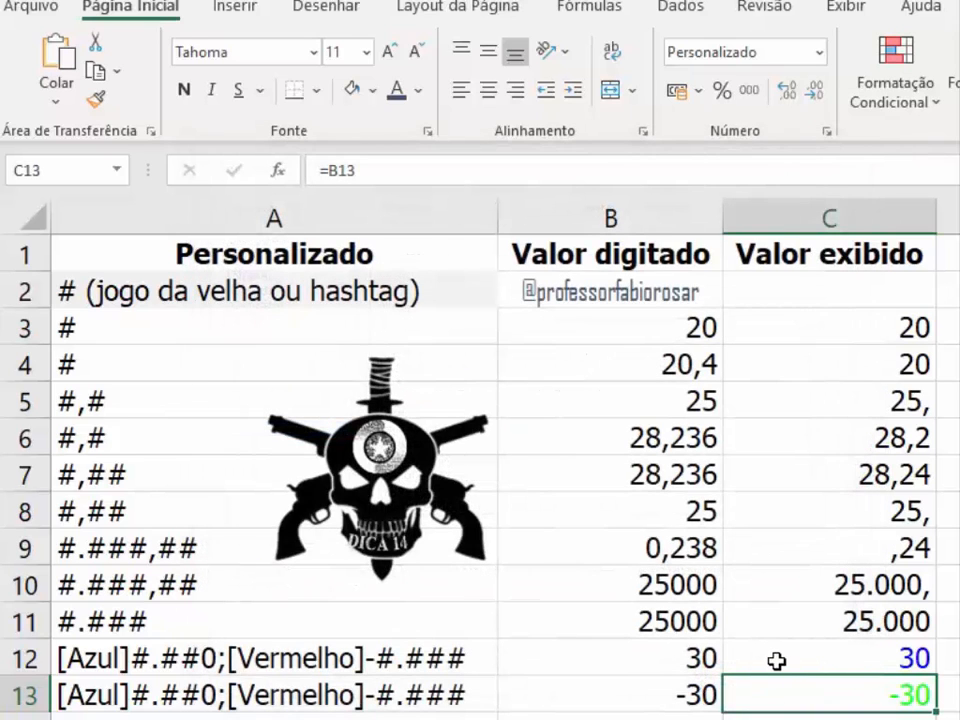
# Undo the last number format change in C13 and review the color codes in A12 and A13
pyautogui.click(330, 694)
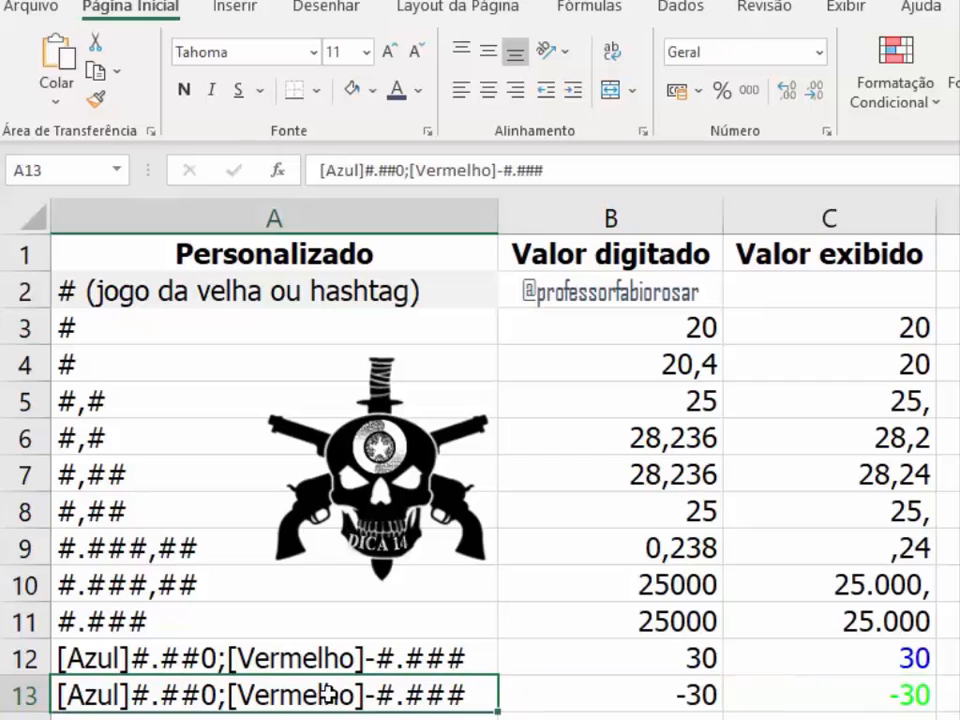
pyautogui.hotkey('ctrl', 'z')
pyautogui.click(360, 698)
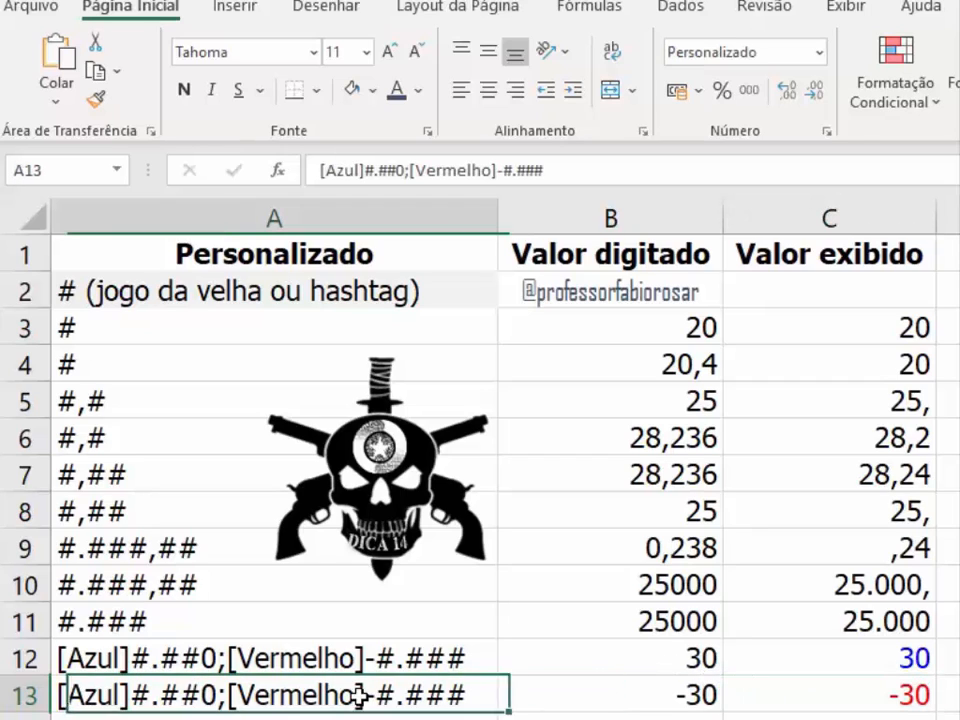
pyautogui.click(343, 668)
pyautogui.click(346, 690)
pyautogui.click(348, 658)
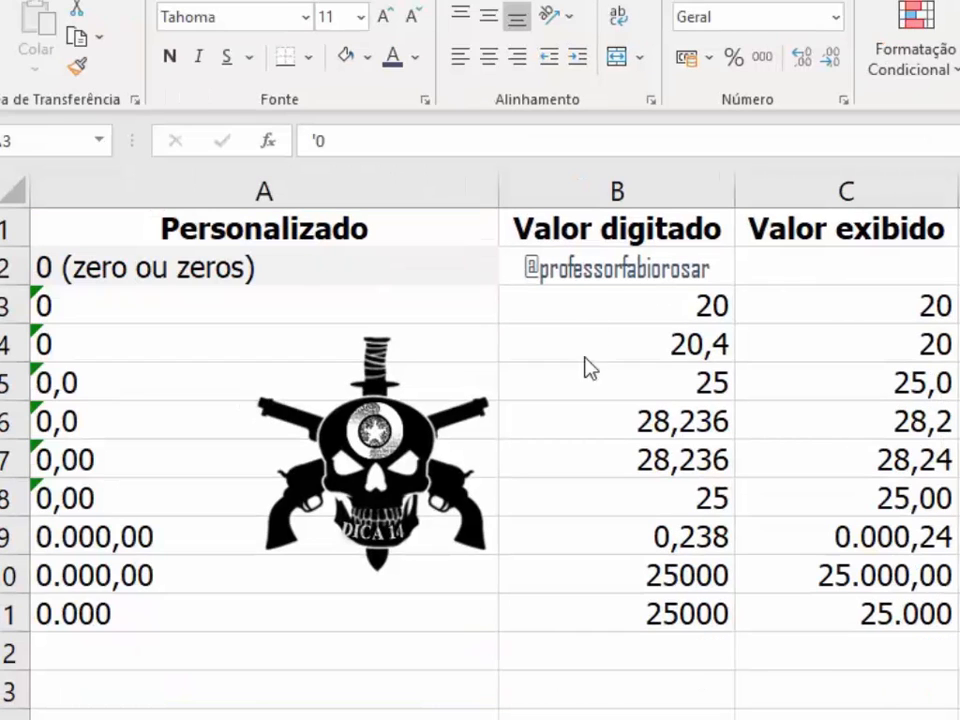
# Compare the # format codes in column A with the corresponding 0 codes on the zeros sheet
pyautogui.click(270, 300)
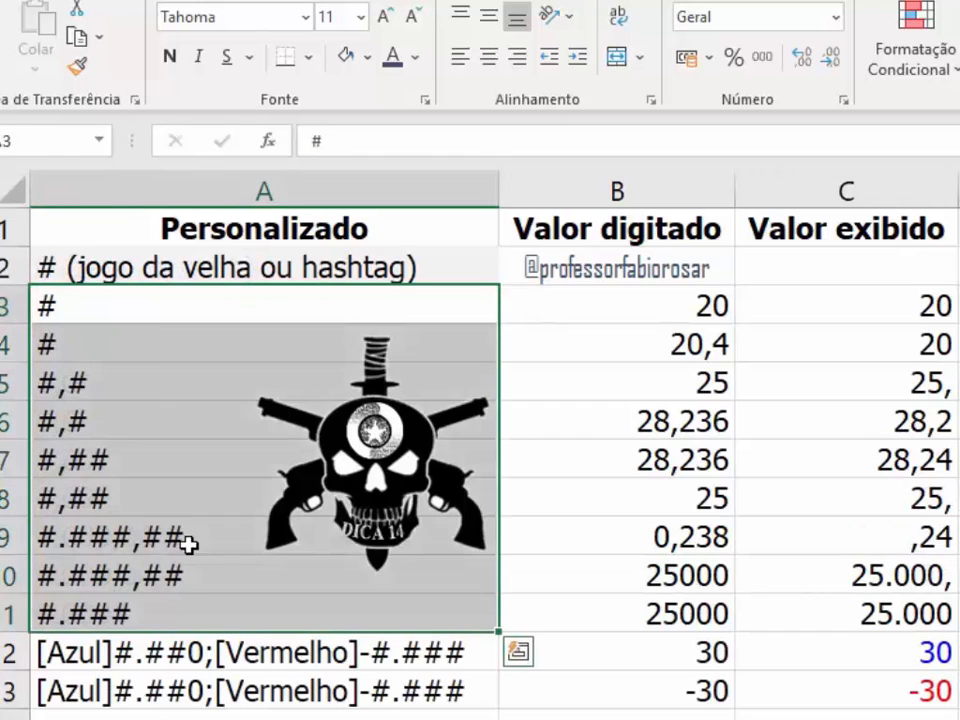
pyautogui.click(144, 345)
pyautogui.click(138, 383)
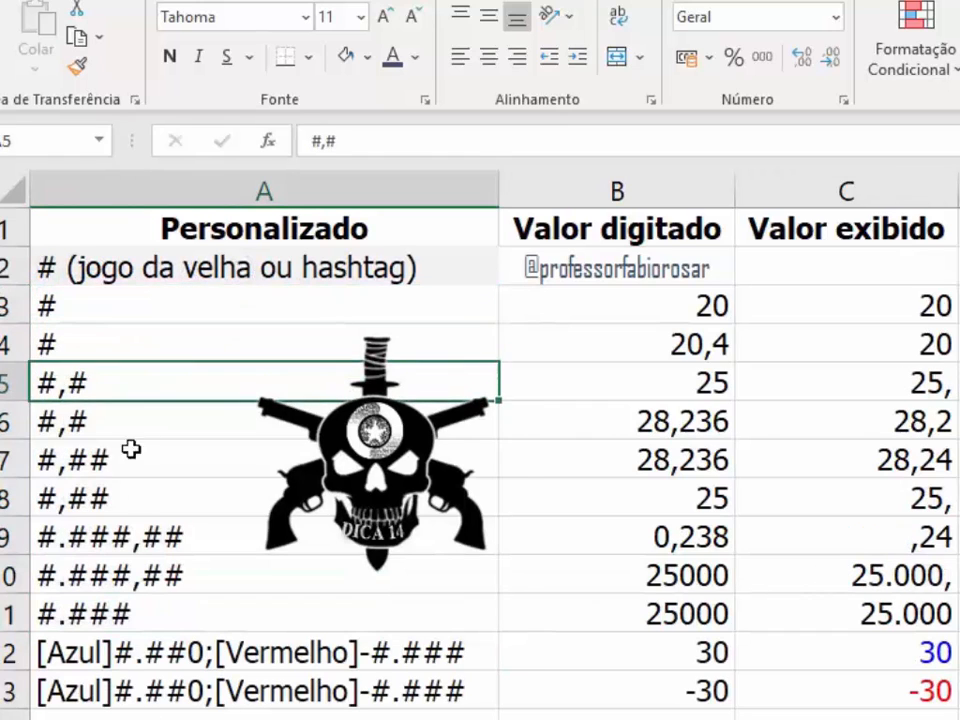
pyautogui.click(140, 498)
pyautogui.click(150, 588)
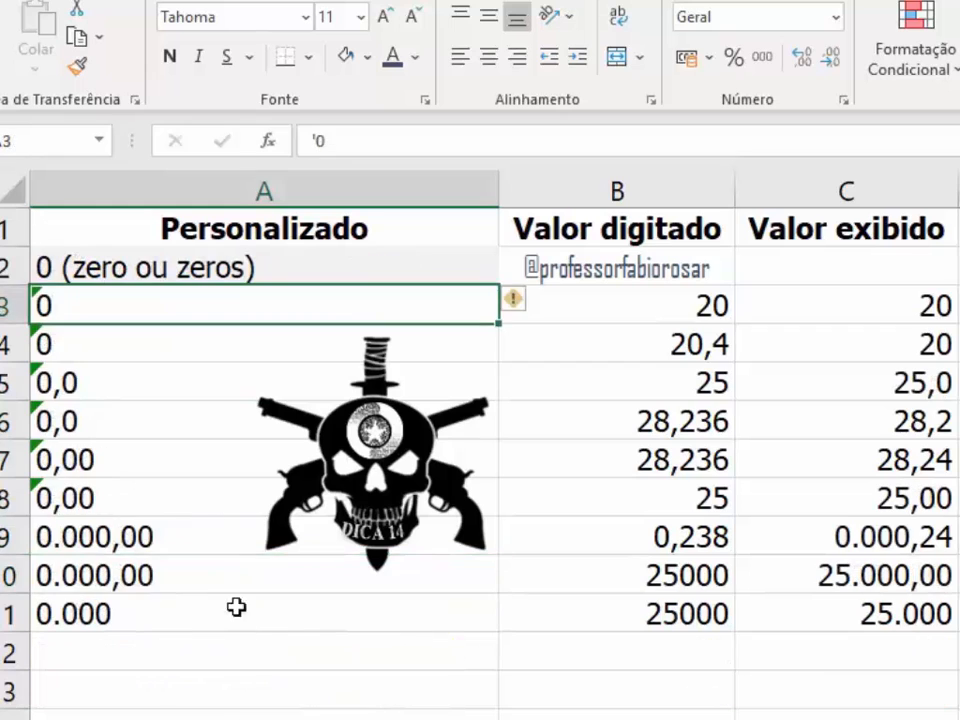
pyautogui.click(155, 460)
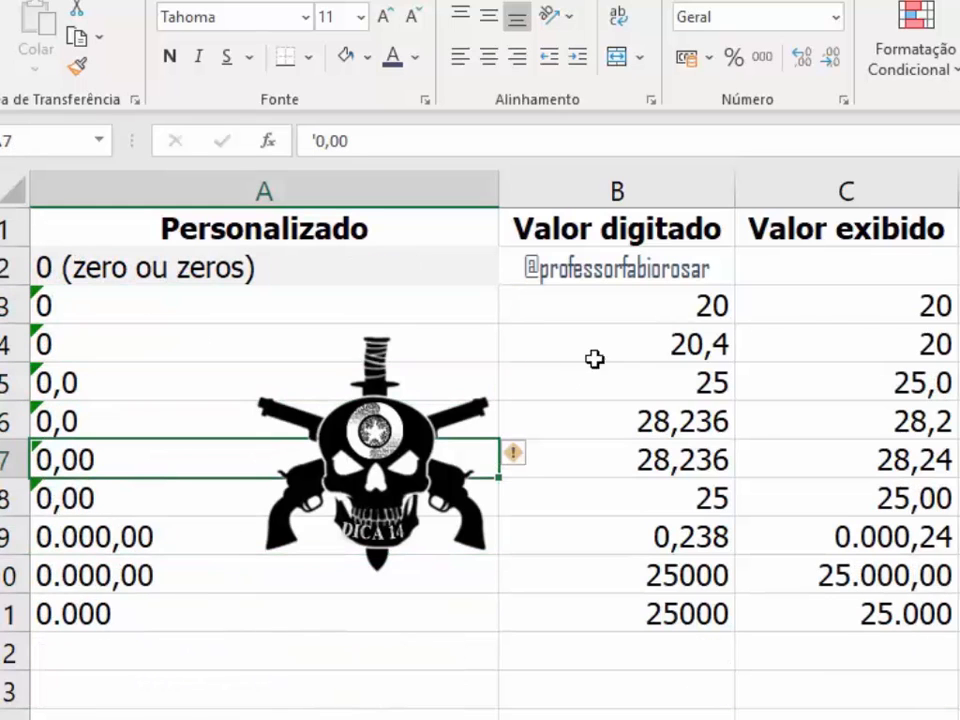
# Inspect the custom number format code of C3 on the zeros sheet without changing it
pyautogui.click(851, 303)
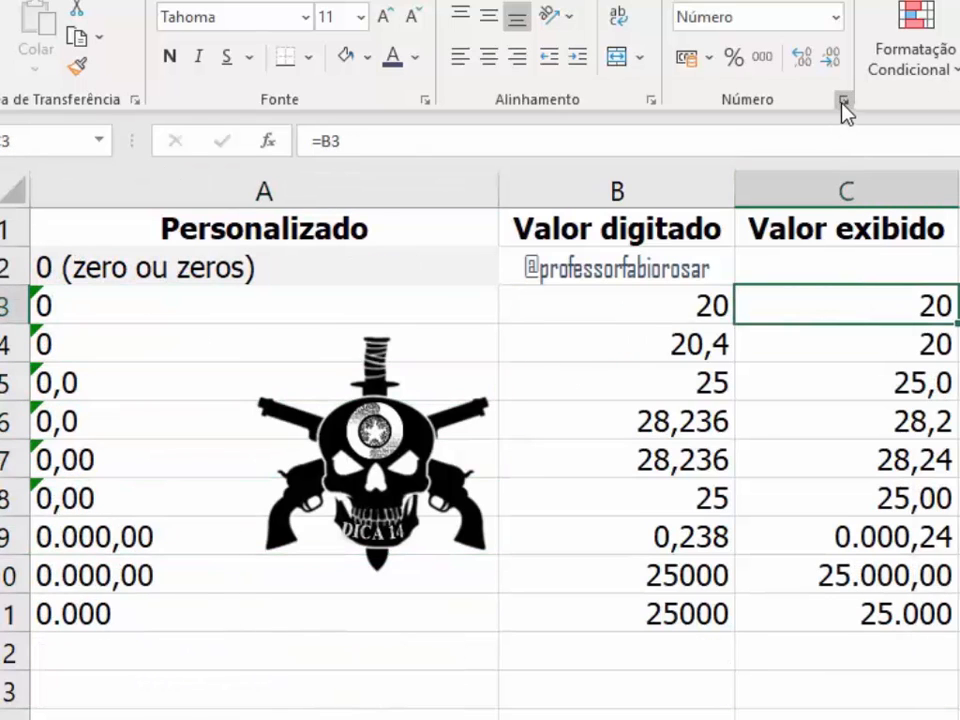
pyautogui.click(843, 101)
pyautogui.click(296, 376)
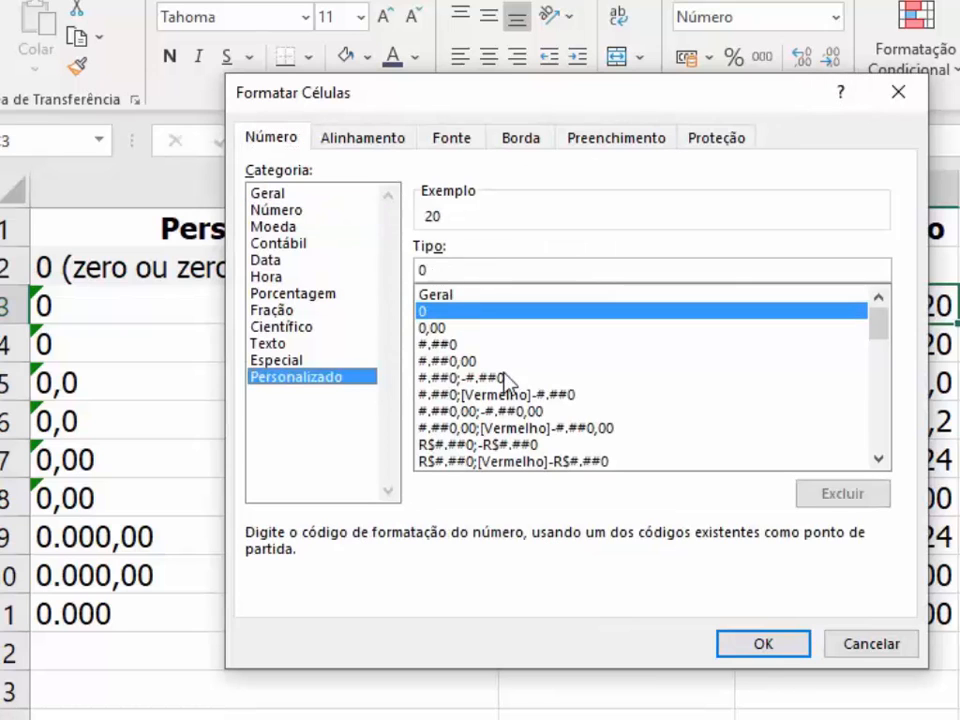
pyautogui.click(866, 648)
# Inspect the custom number format of C5 without changing it, and compare it with the code in A5
pyautogui.click(884, 390)
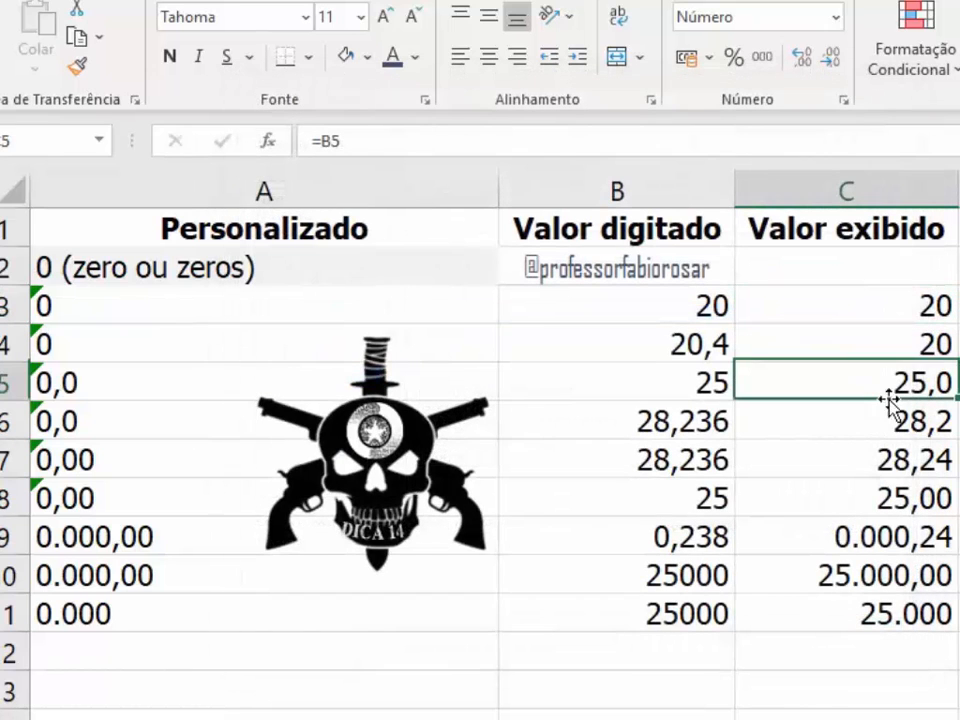
pyautogui.click(843, 101)
pyautogui.click(266, 377)
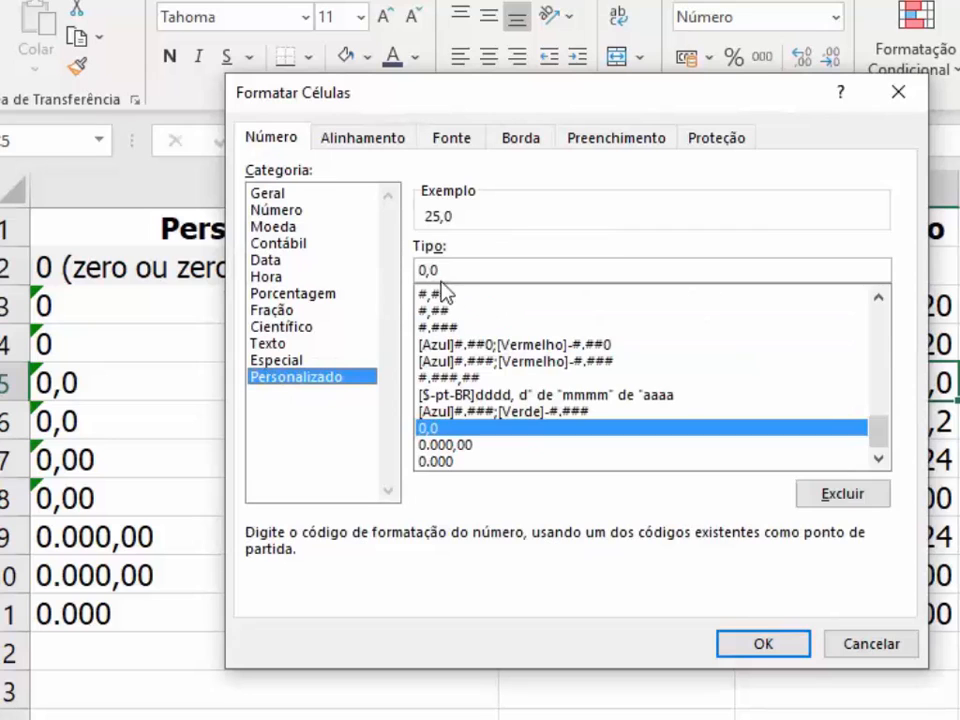
pyautogui.click(838, 644)
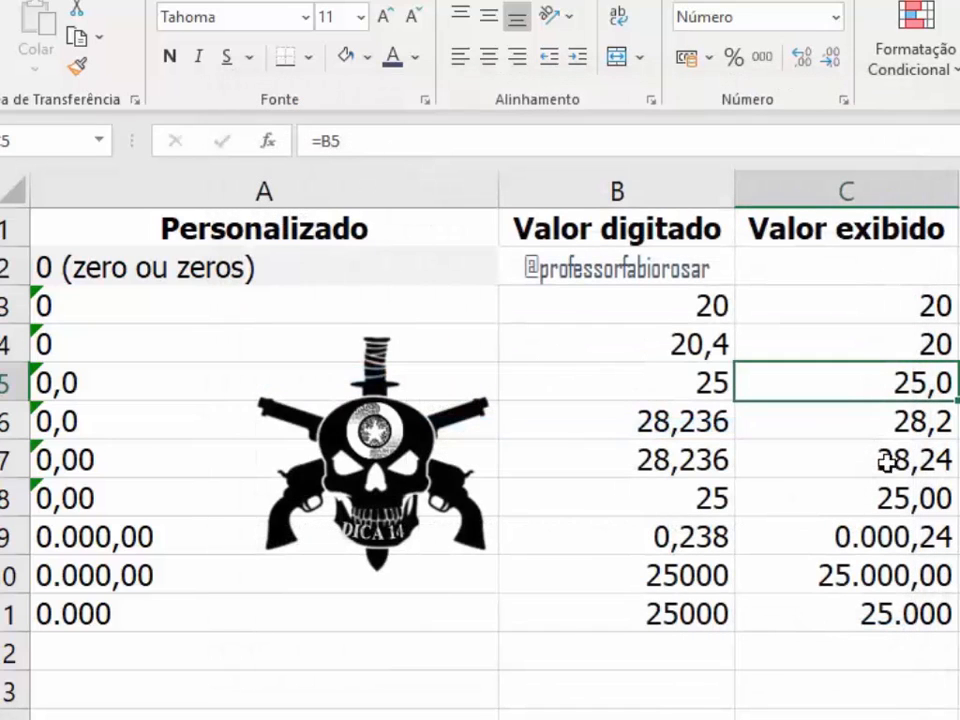
pyautogui.click(104, 392)
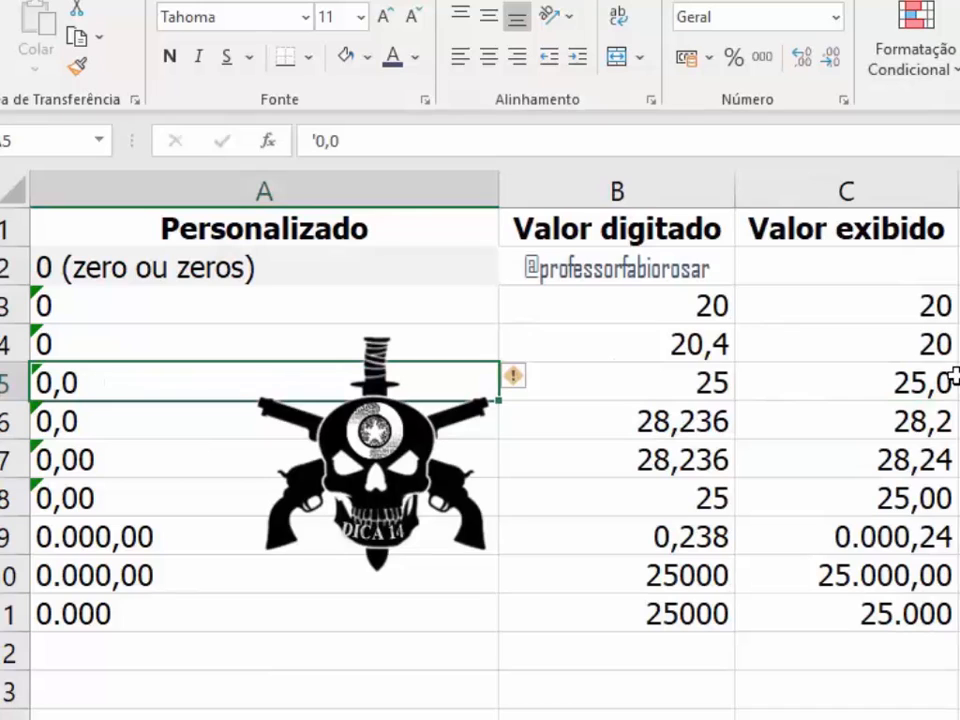
# Check the formula in C9 and change the cell's custom number format to 2.345,00
pyautogui.click(894, 537)
pyautogui.write('=B9')
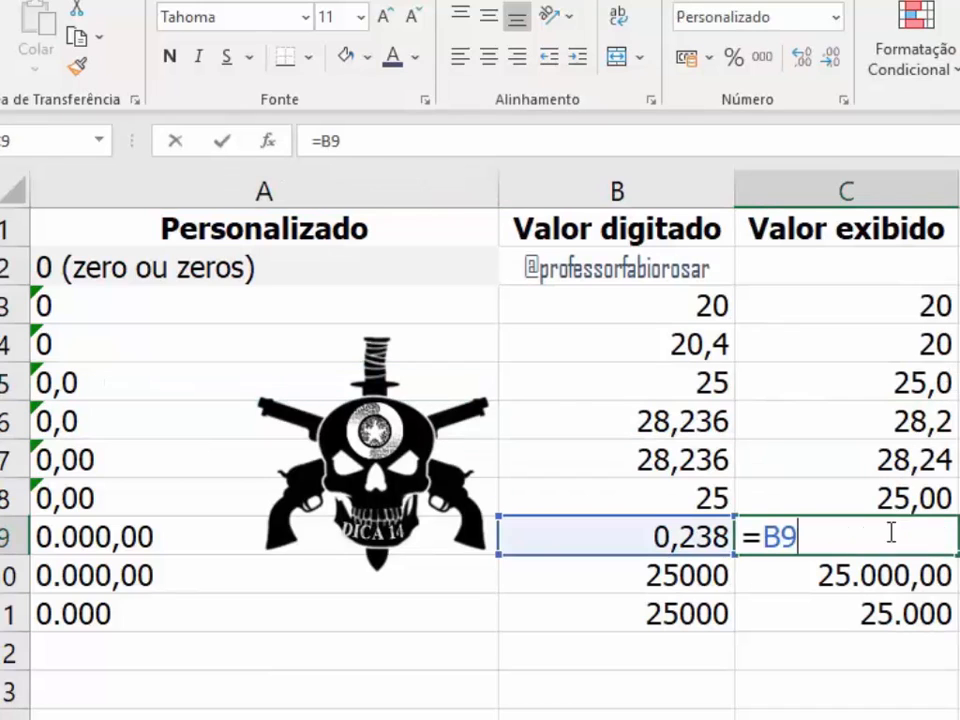
pyautogui.click(790, 537)
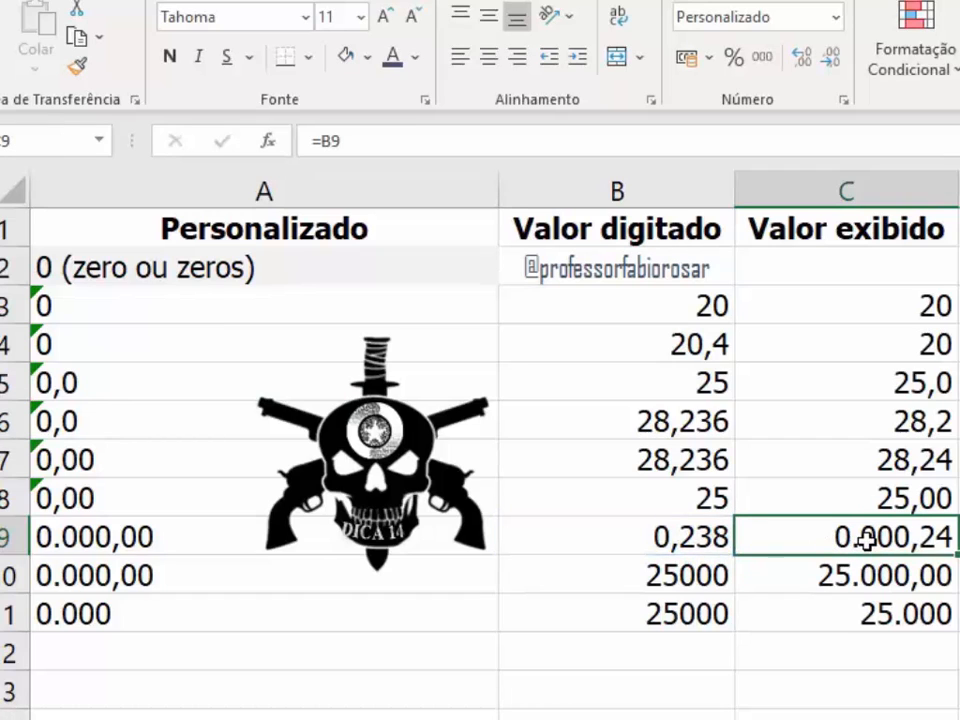
pyautogui.click(843, 100)
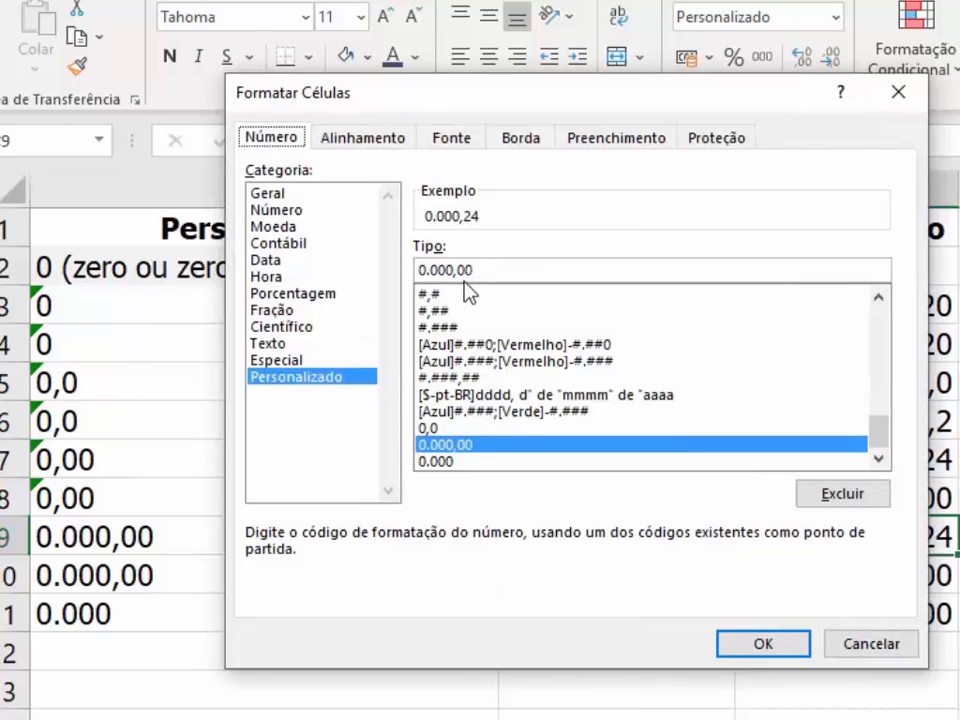
pyautogui.click(422, 268)
pyautogui.press('Delete')
pyautogui.press('Delete')
pyautogui.write('2')
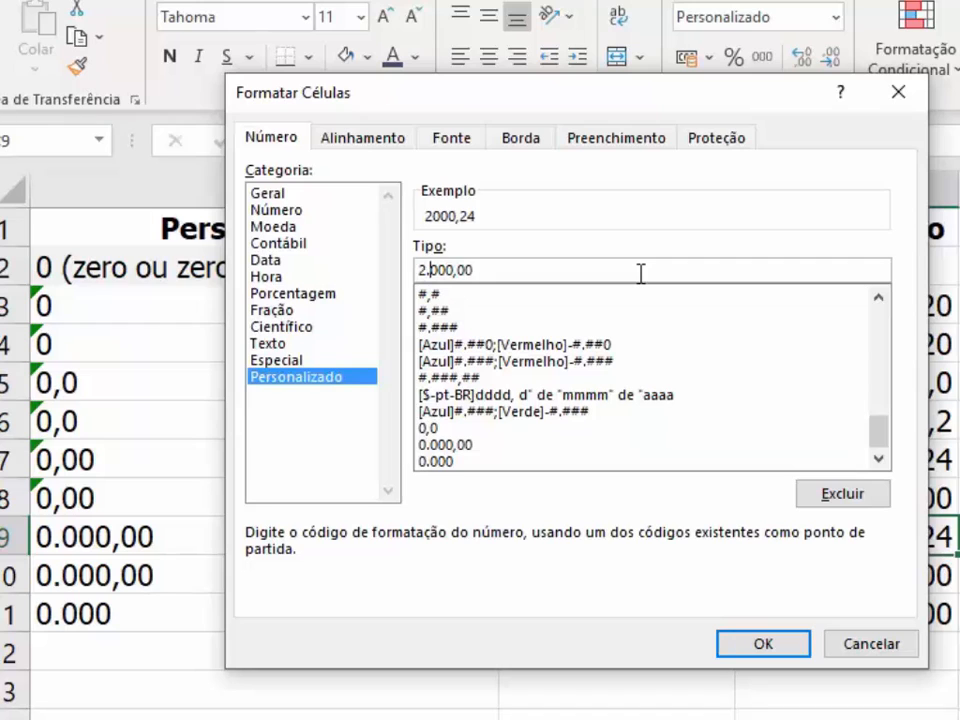
pyautogui.press('Delete')
pyautogui.press('Delete')
pyautogui.press('Delete')
pyautogui.press('Delete')
pyautogui.write('.345')
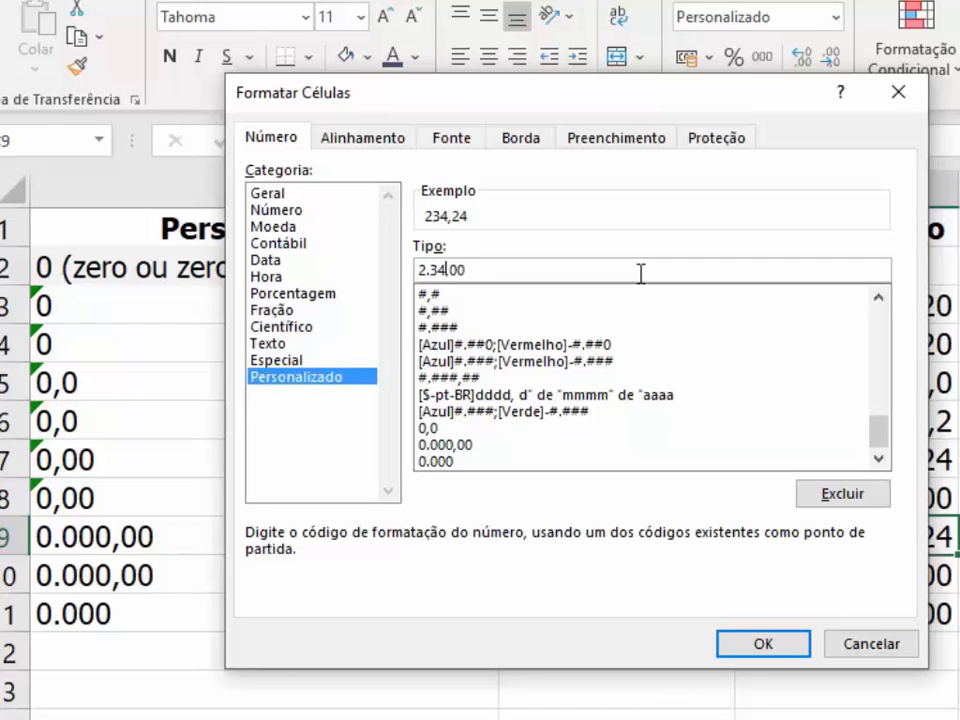
pyautogui.click(757, 650)
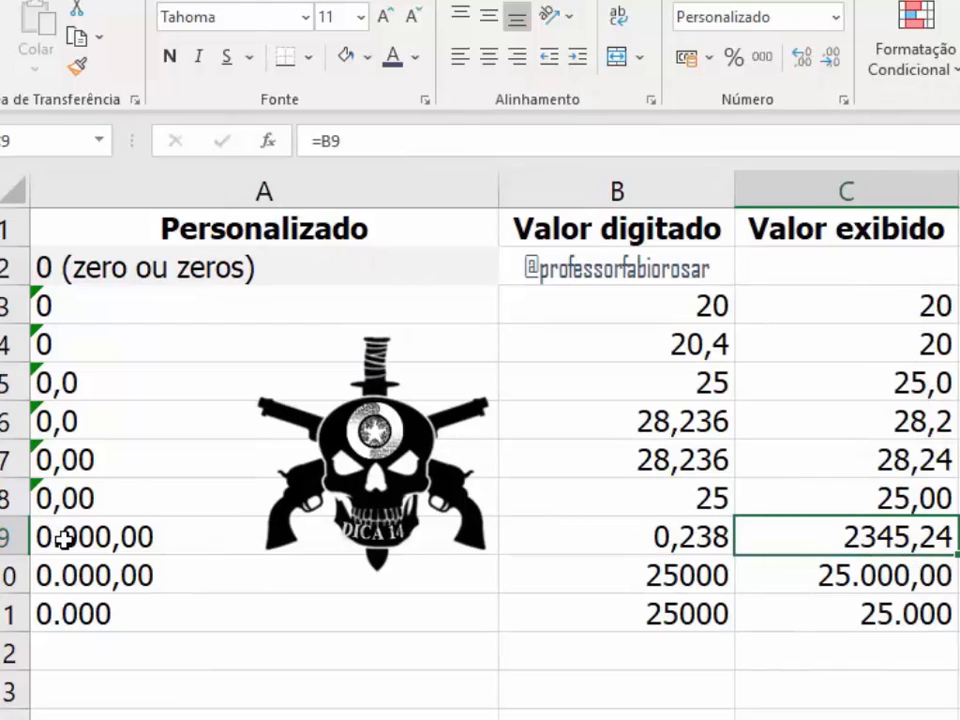
# Set the custom number format of C9 back to 0.000,00
pyautogui.click(845, 100)
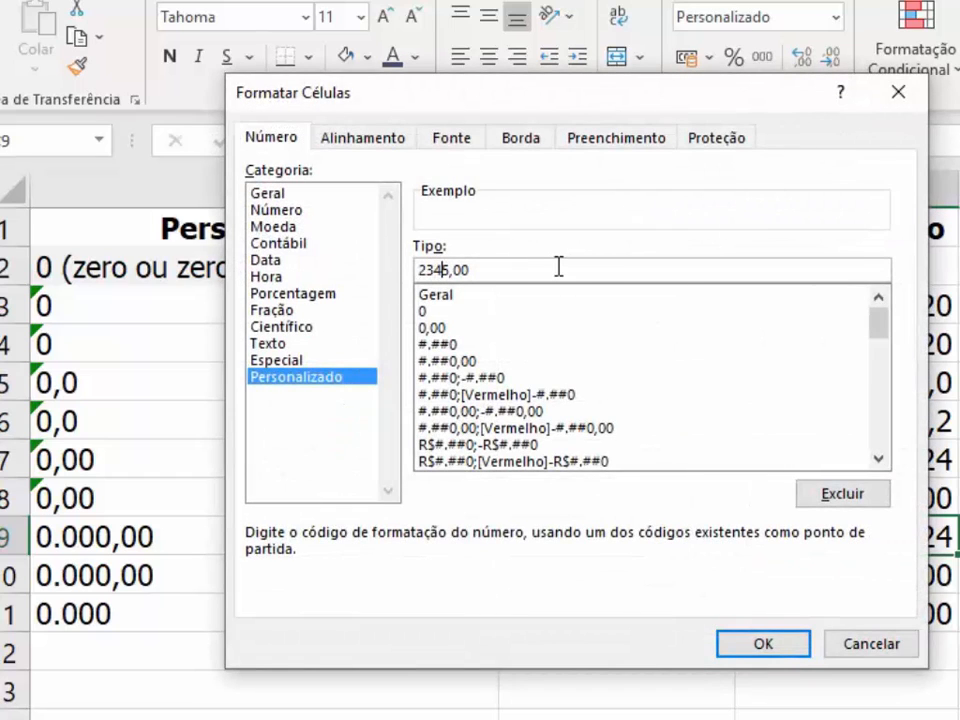
pyautogui.press('BackSpace')
pyautogui.press('BackSpace')
pyautogui.press('BackSpace')
pyautogui.press('BackSpace')
pyautogui.write('0.000')
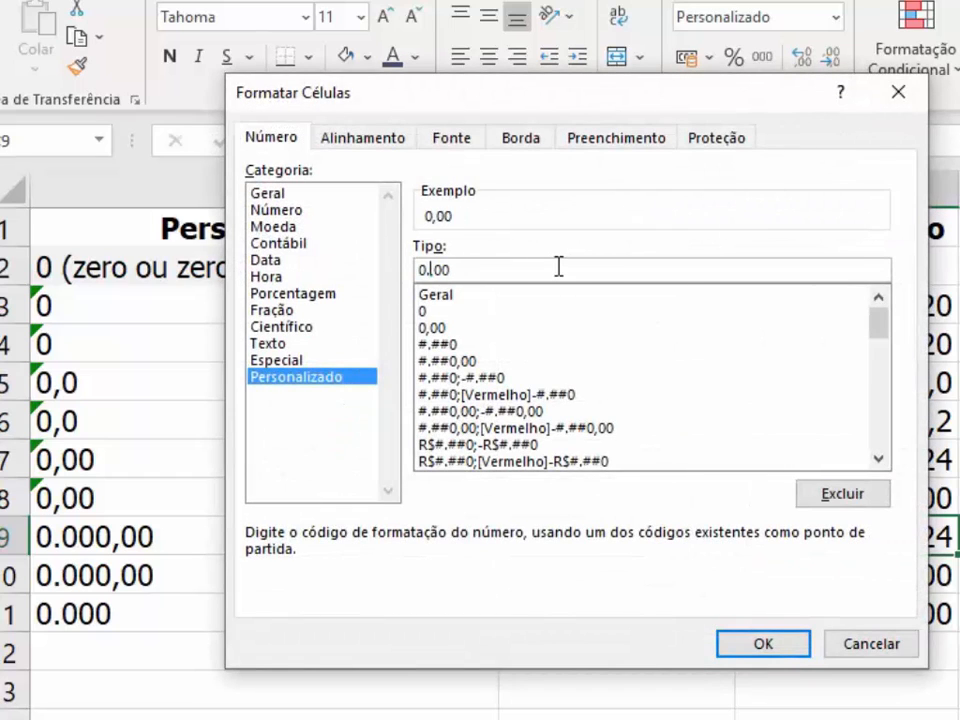
pyautogui.click(731, 645)
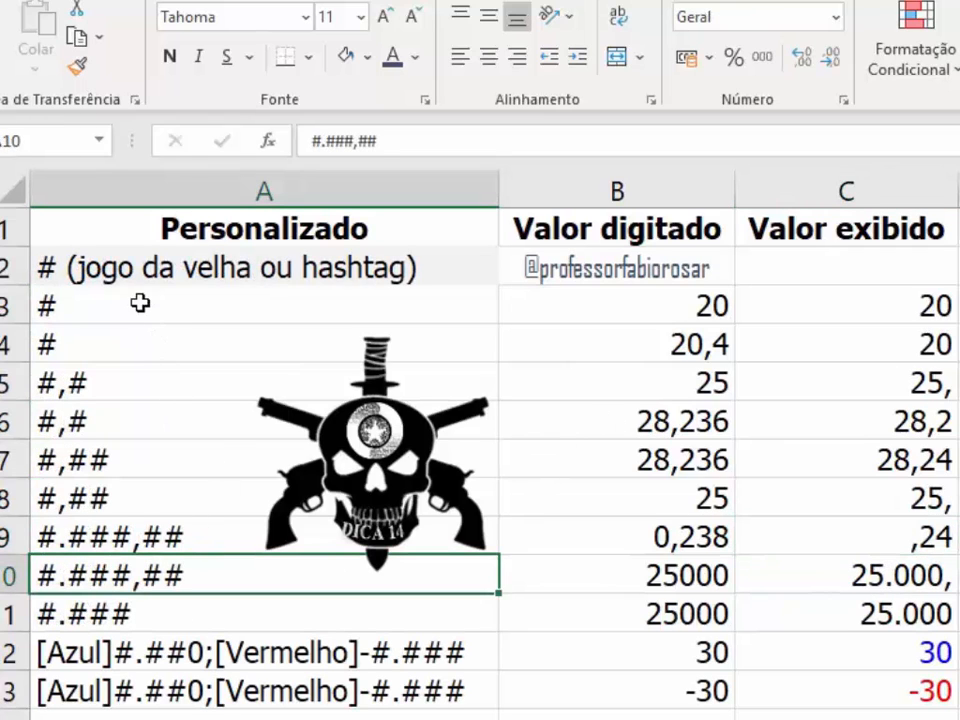
# Review the # codes in A3:A11 on the hashtag sheet against A7 and C8 on the zeros sheet
pyautogui.moveTo(139, 302); pyautogui.dragTo(133, 598)
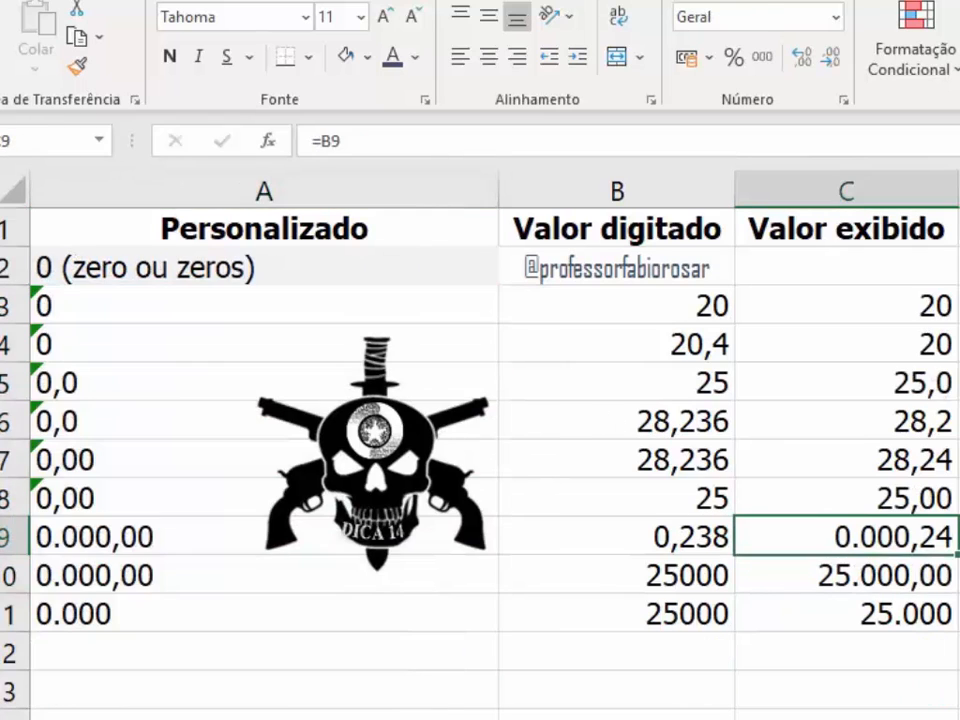
pyautogui.click(200, 462)
pyautogui.click(915, 494)
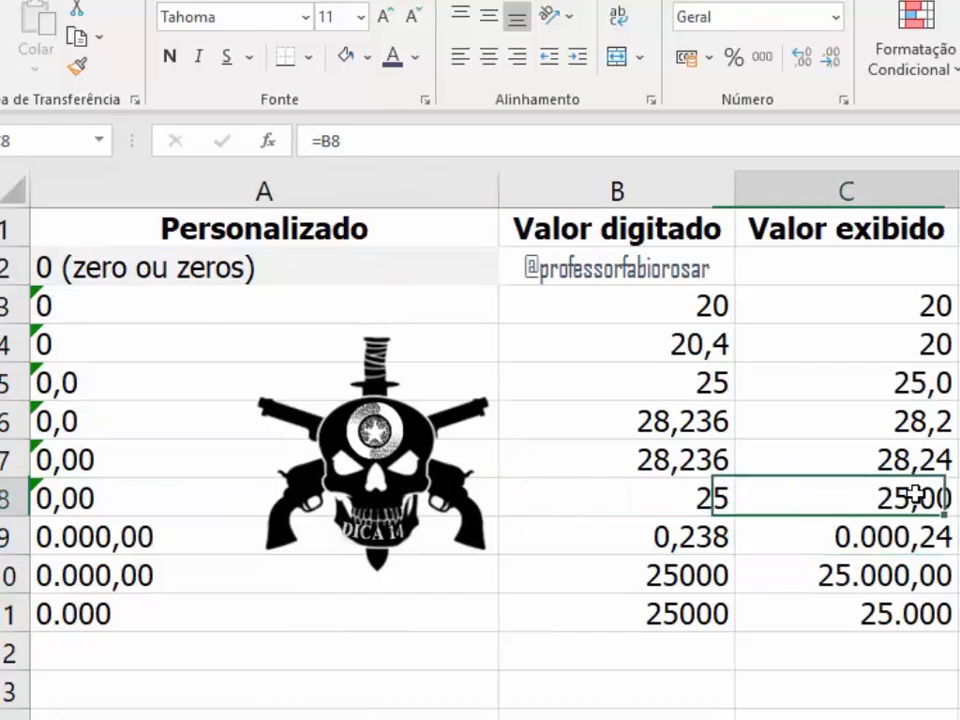
# Compare the 0,00 code in A7 with the typed value in B7 and the displayed value in C7
pyautogui.click(146, 465)
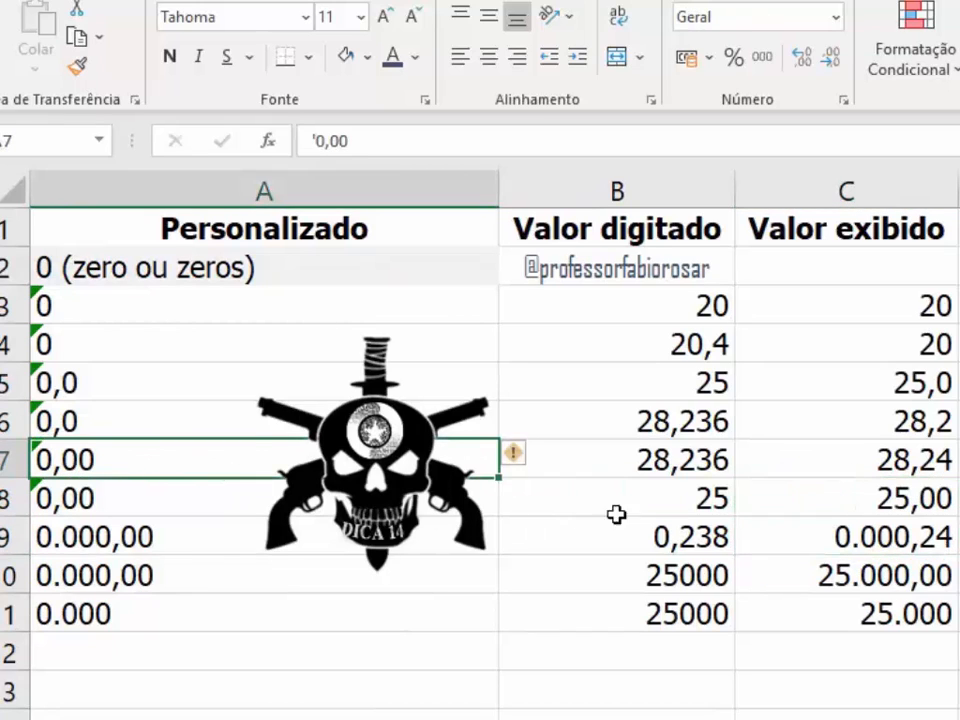
pyautogui.click(715, 465)
pyautogui.click(754, 457)
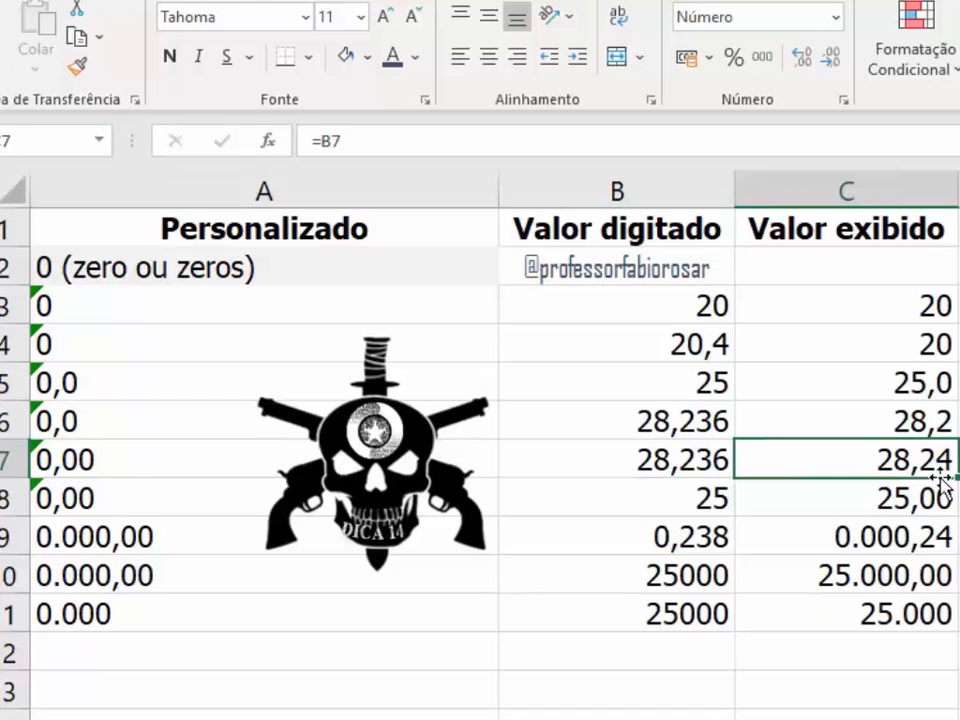
pyautogui.click(178, 466)
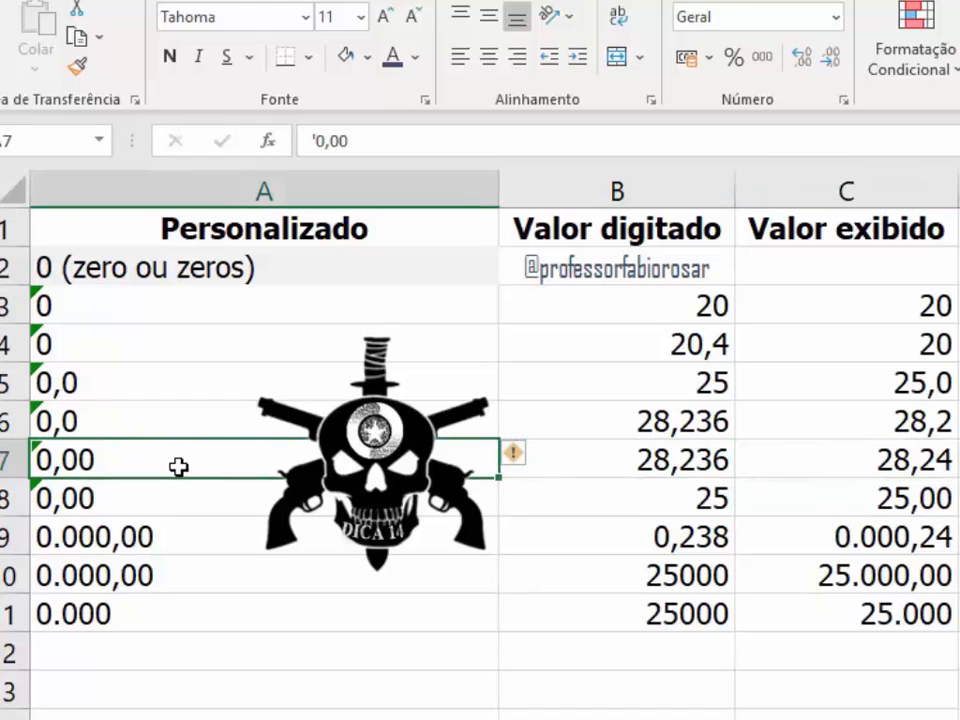
pyautogui.click(677, 457)
pyautogui.click(888, 432)
pyautogui.click(896, 458)
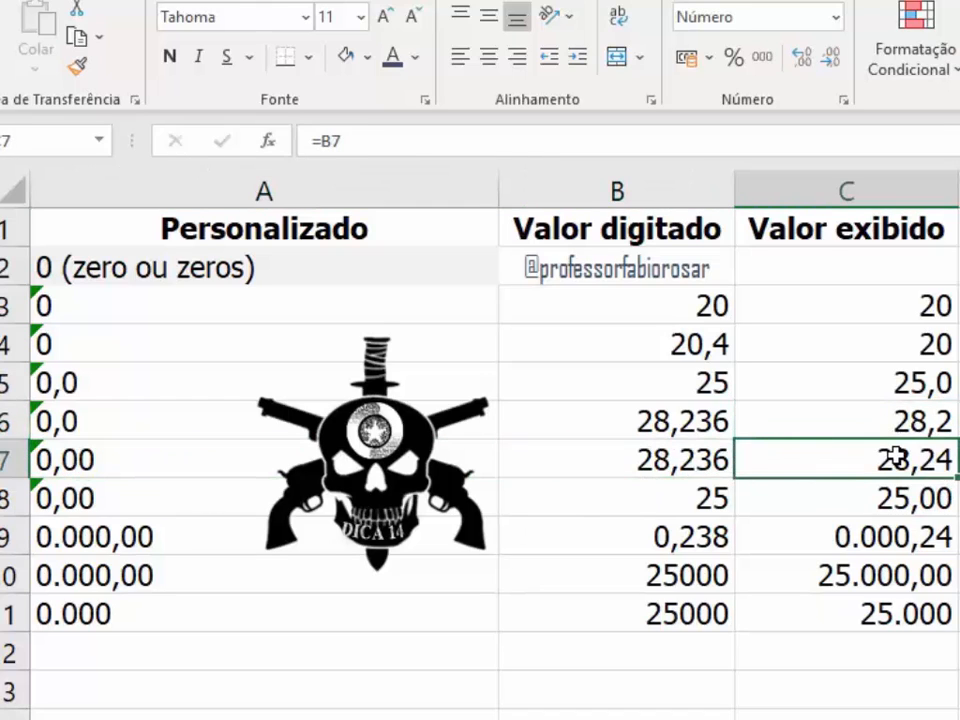